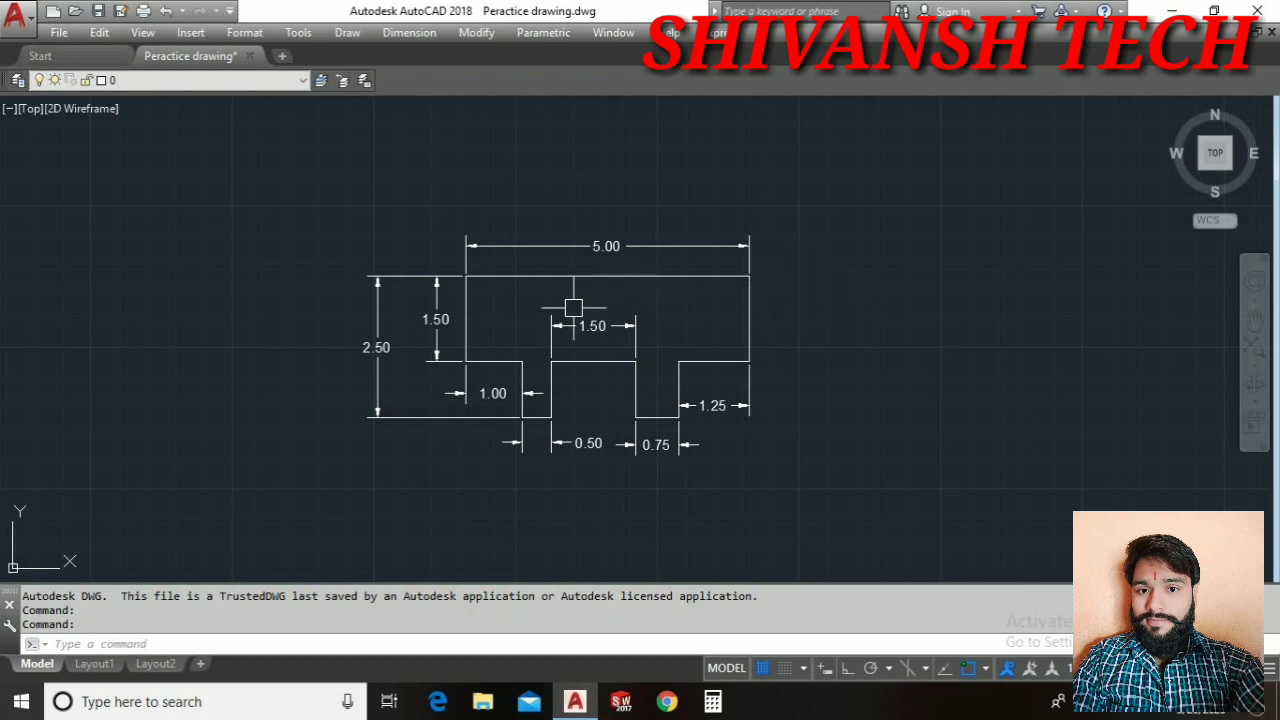
Scale the whole profile with its dimensions by a factor of 2 about the midpoint of the central notch's upper edge
middle_drag(612, 295, 611, 254)
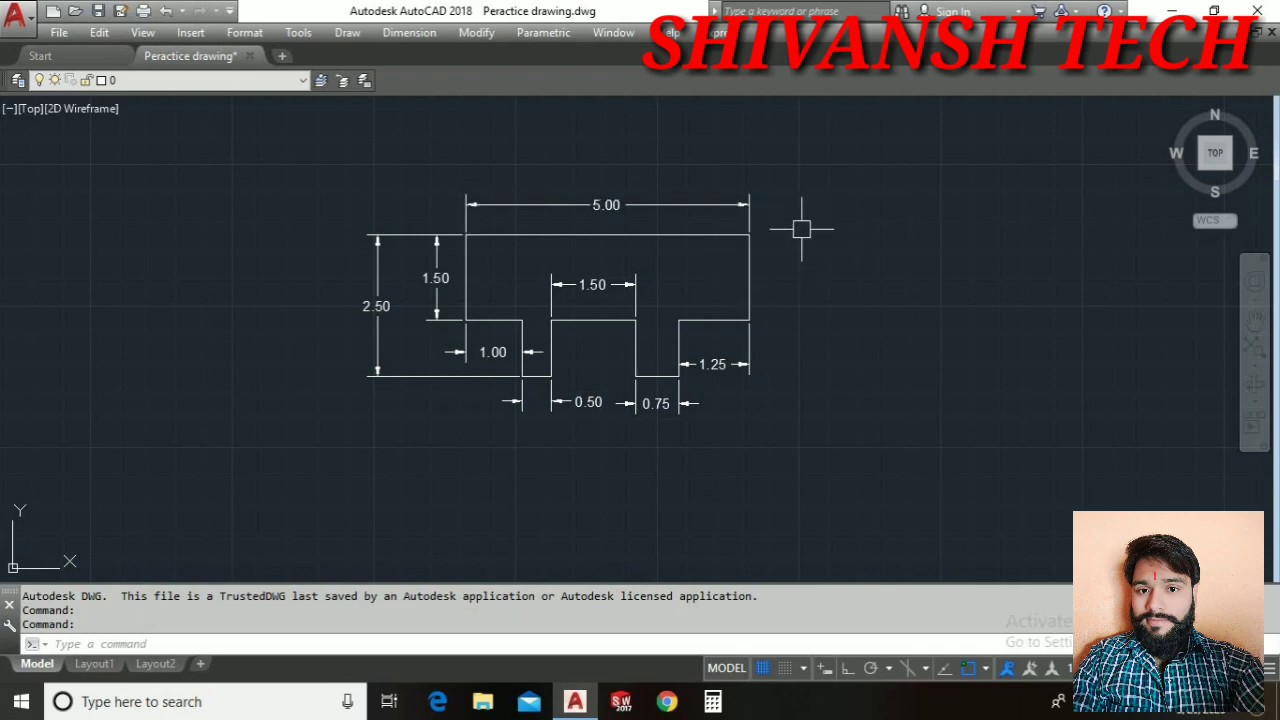
click(478, 33)
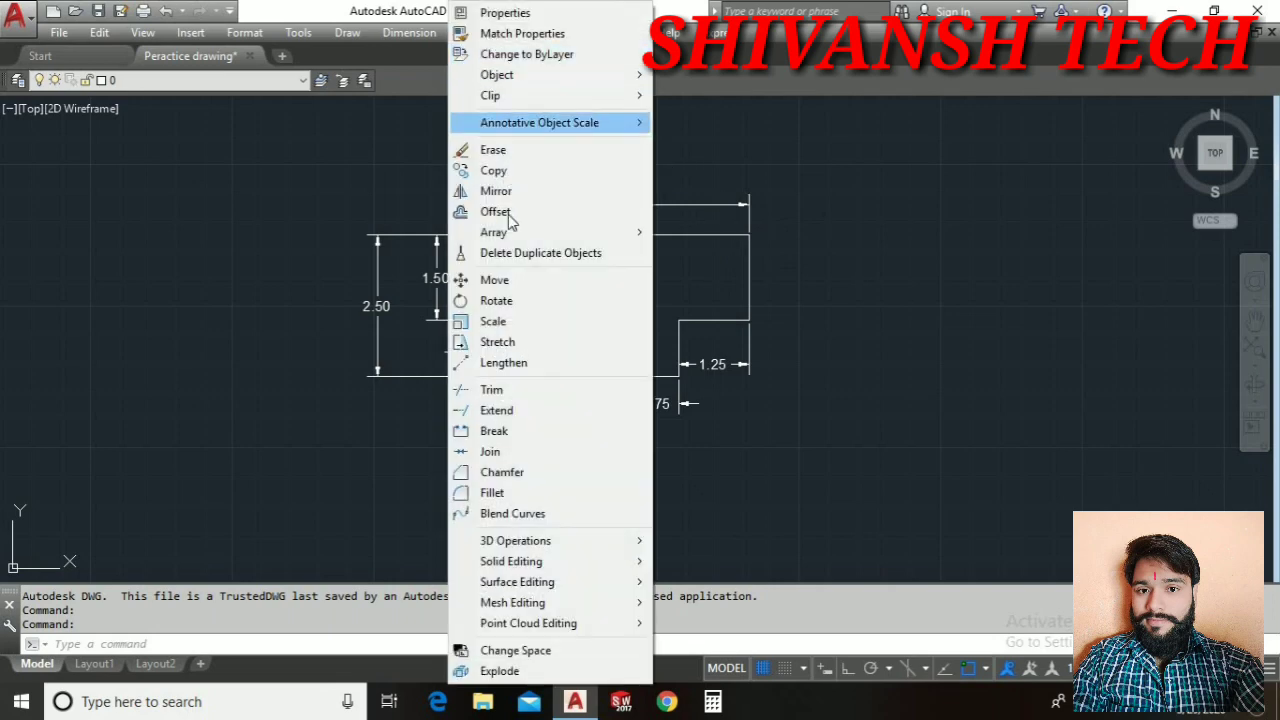
click(493, 321)
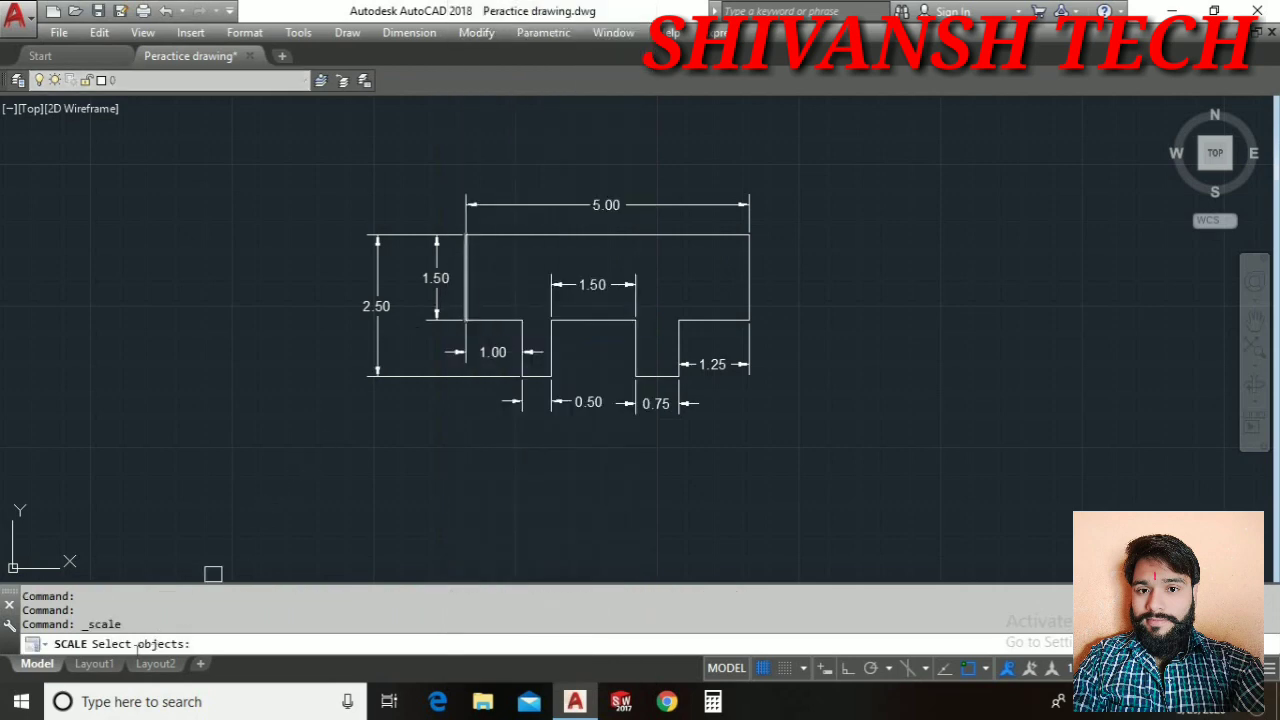
click(468, 257)
click(488, 236)
click(292, 145)
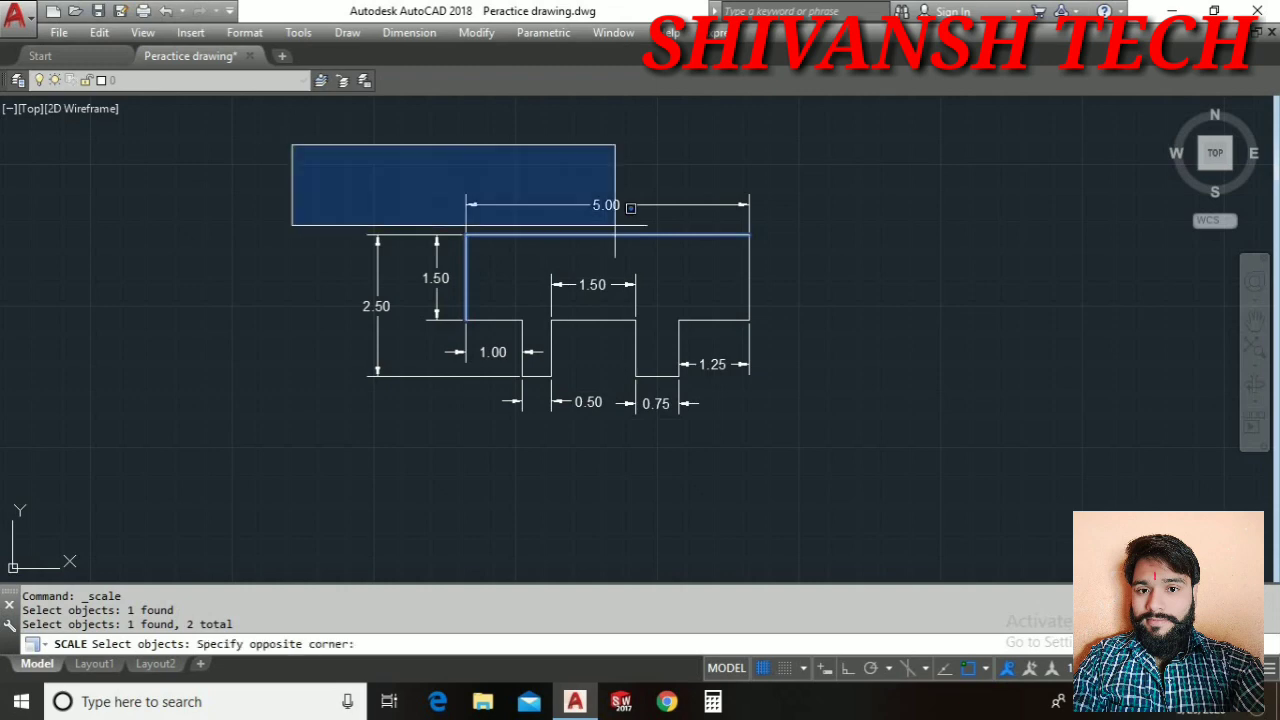
click(849, 457)
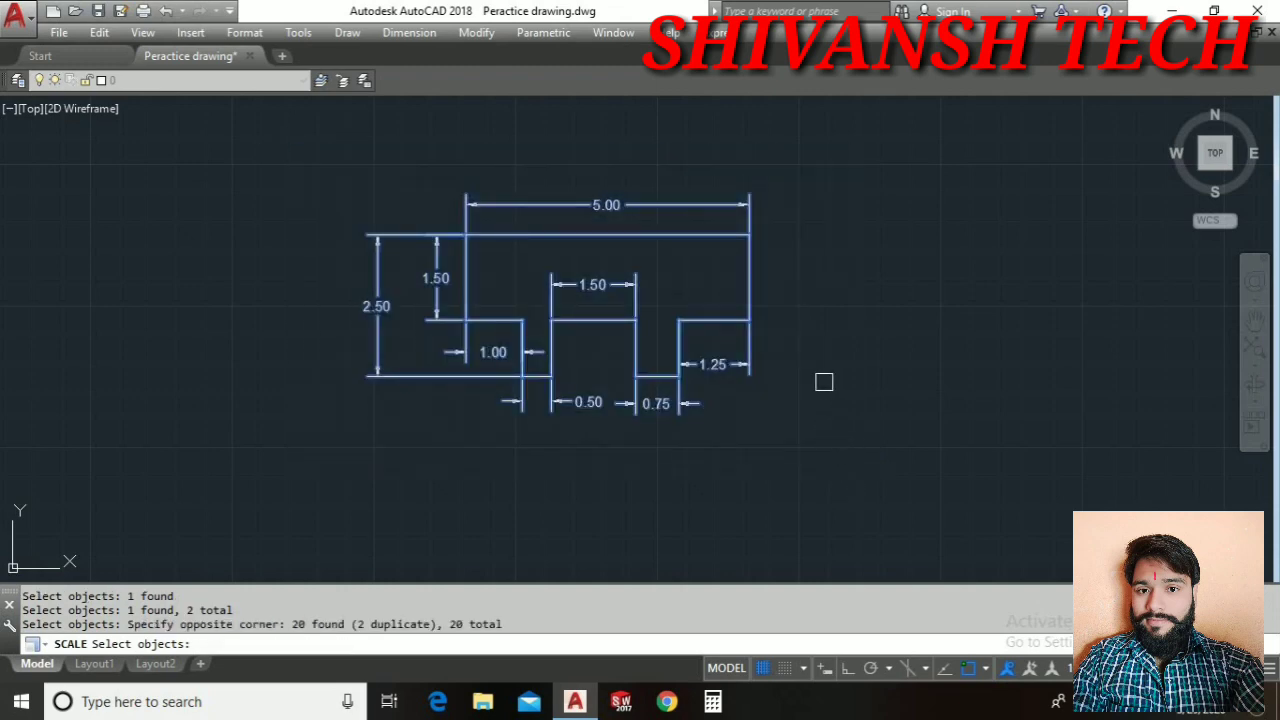
key(Return)
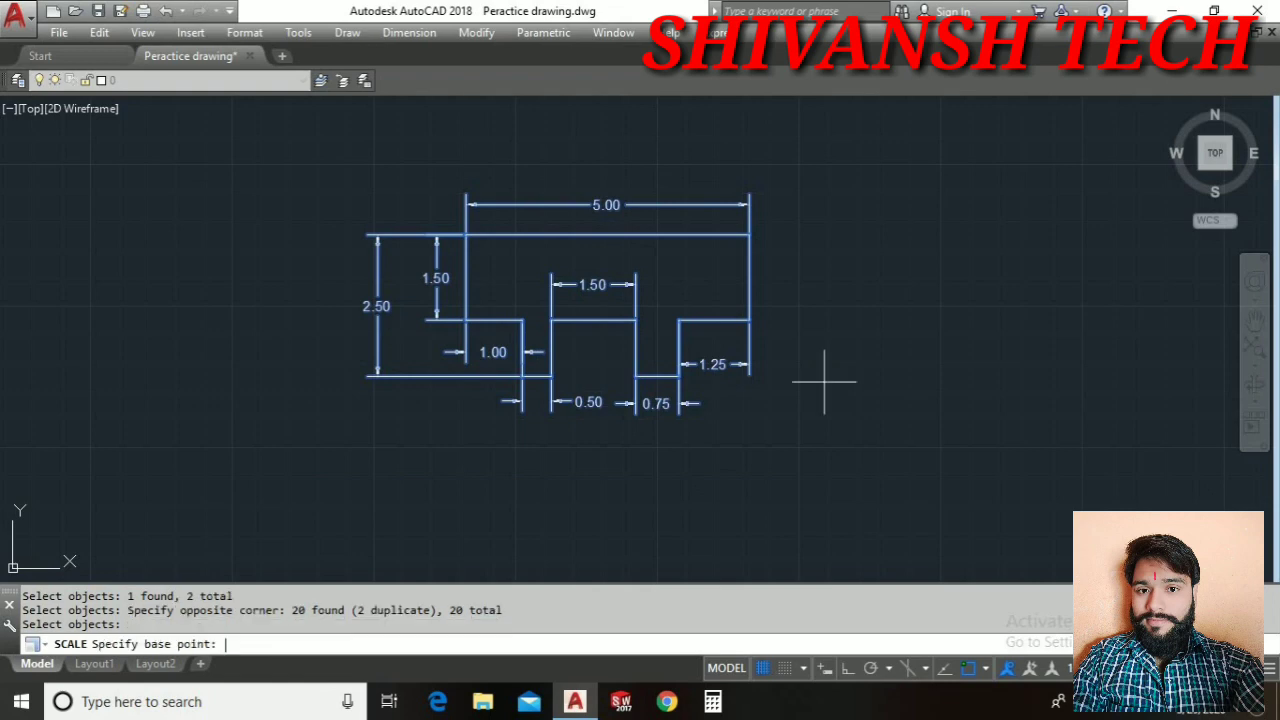
click(593, 320)
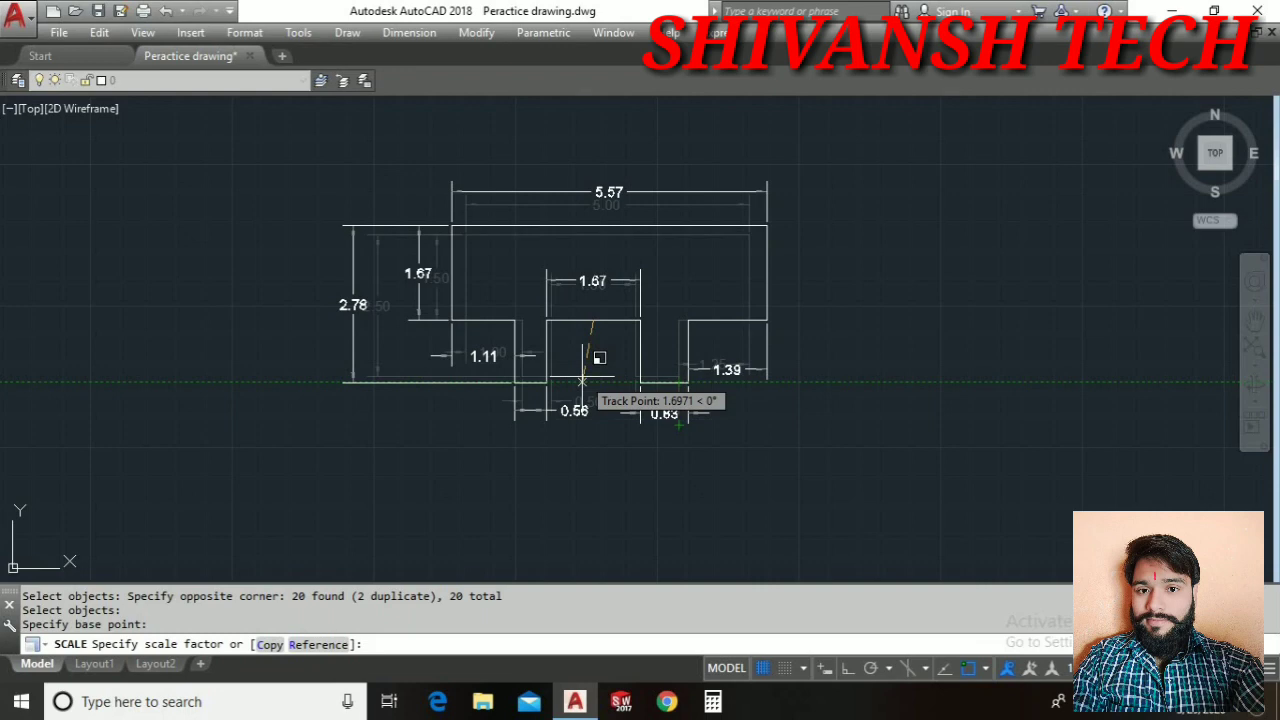
key(Return)
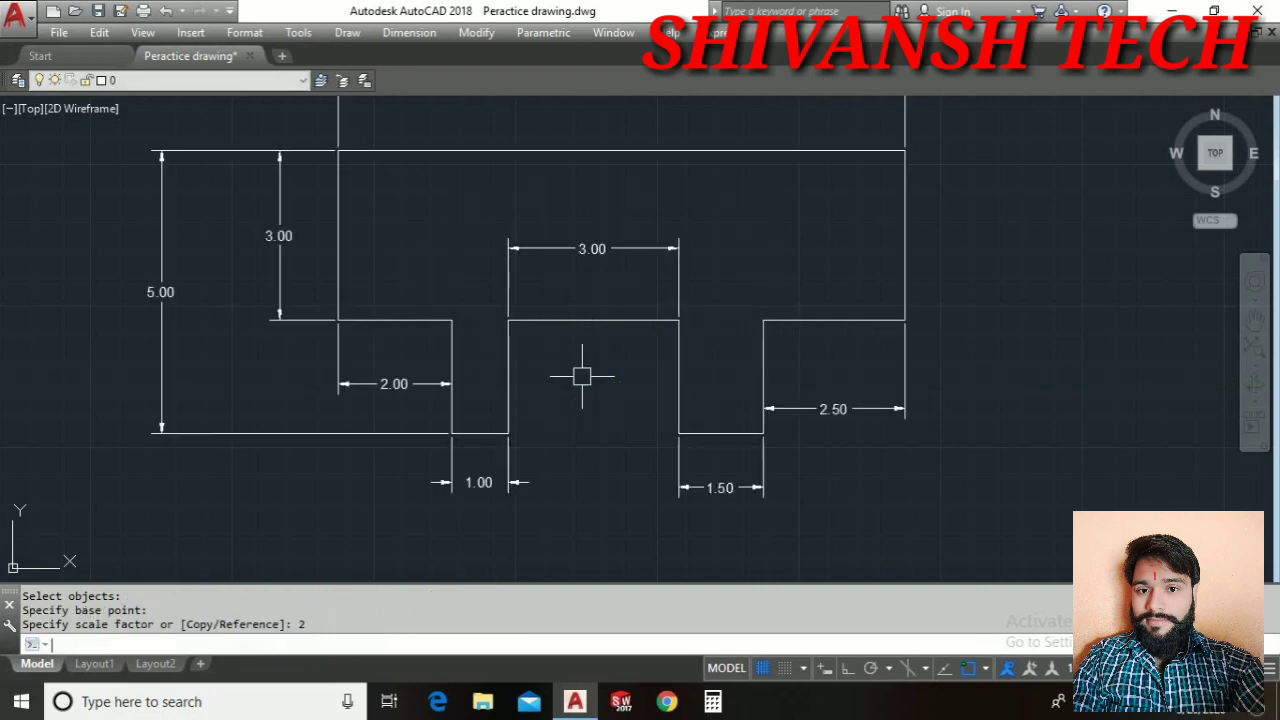
Examine the dimensions of the enlarged profile
scroll(594, 463, down, 3)
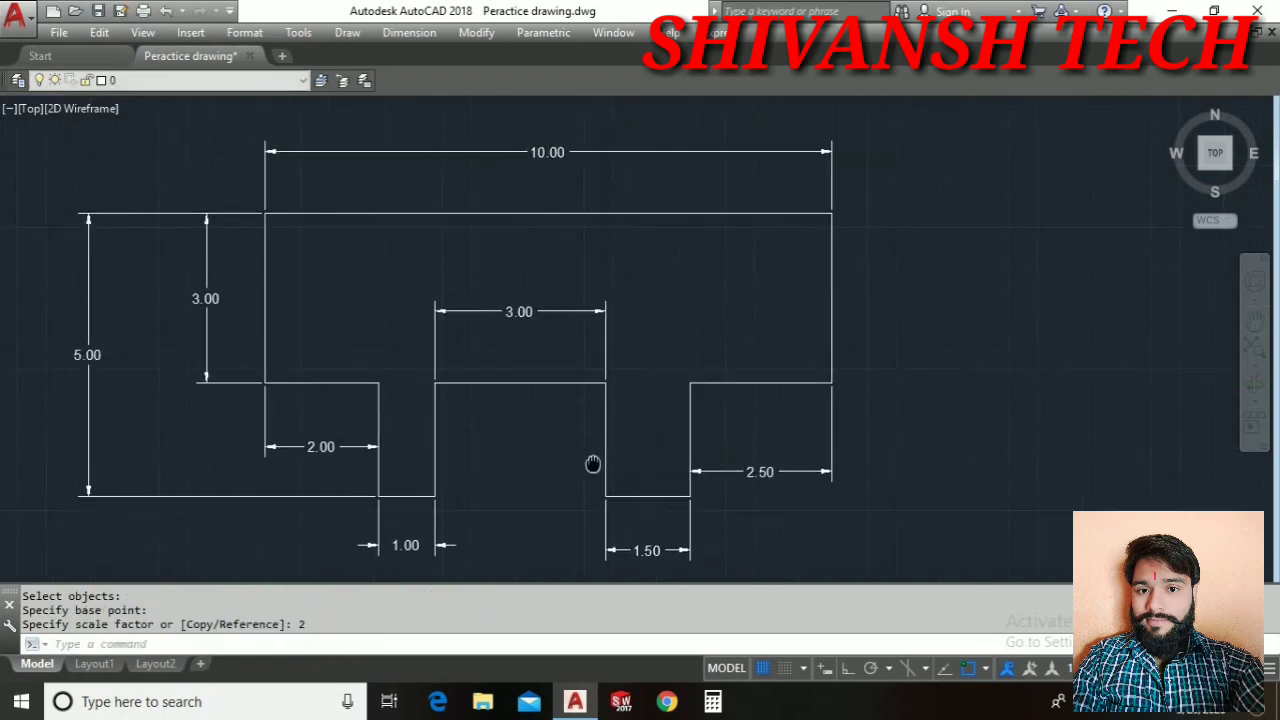
middle_drag(581, 478, 618, 432)
scroll(590, 249, up, 4)
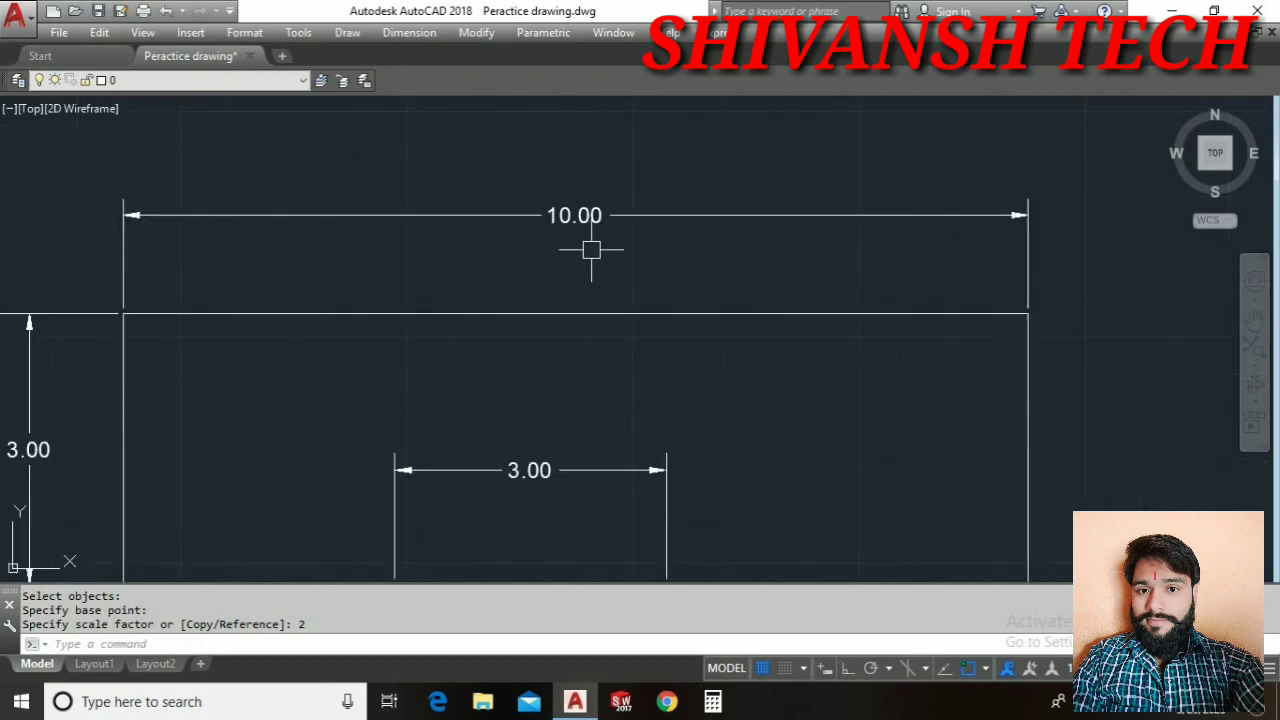
scroll(626, 223, down, 2)
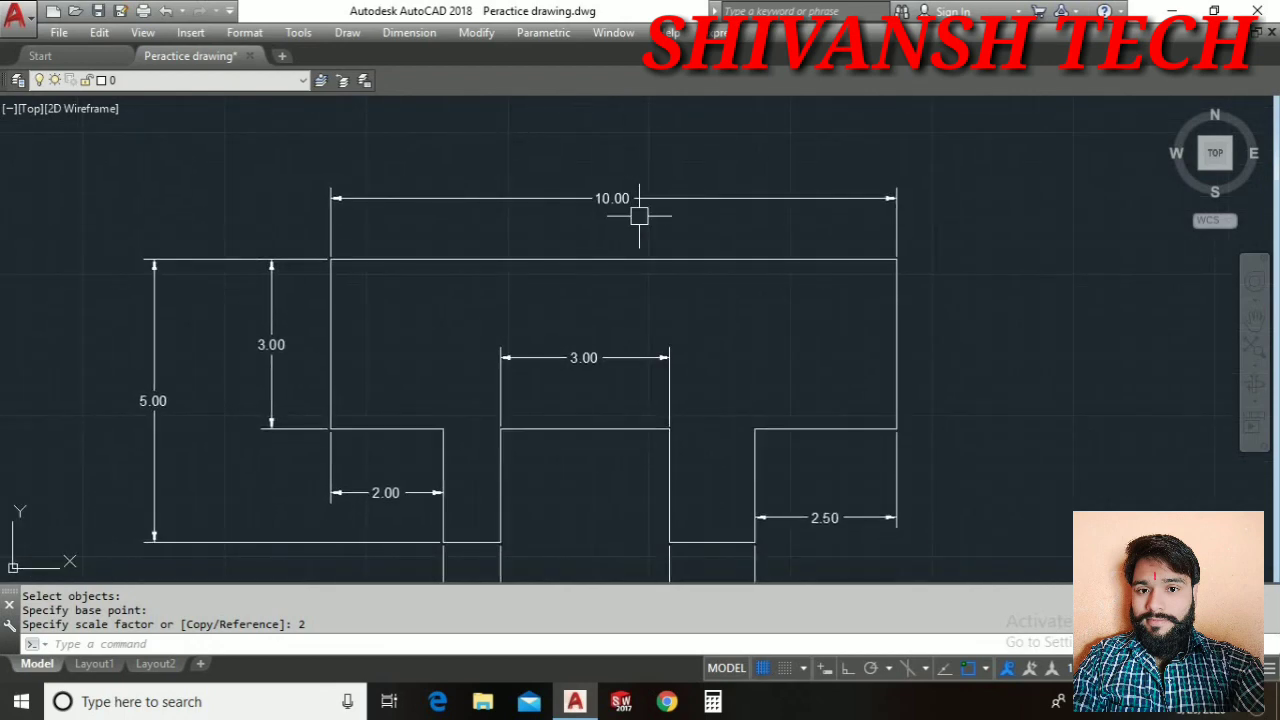
scroll(674, 223, down, 2)
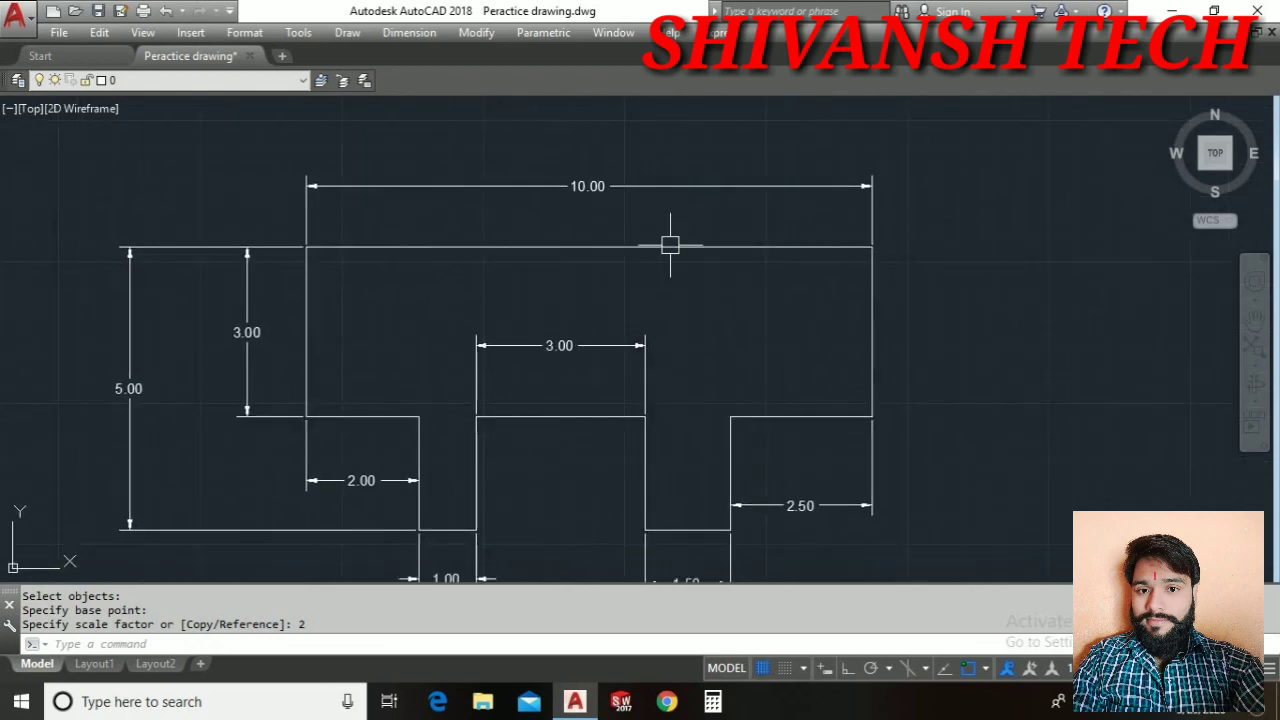
middle_drag(696, 293, 668, 274)
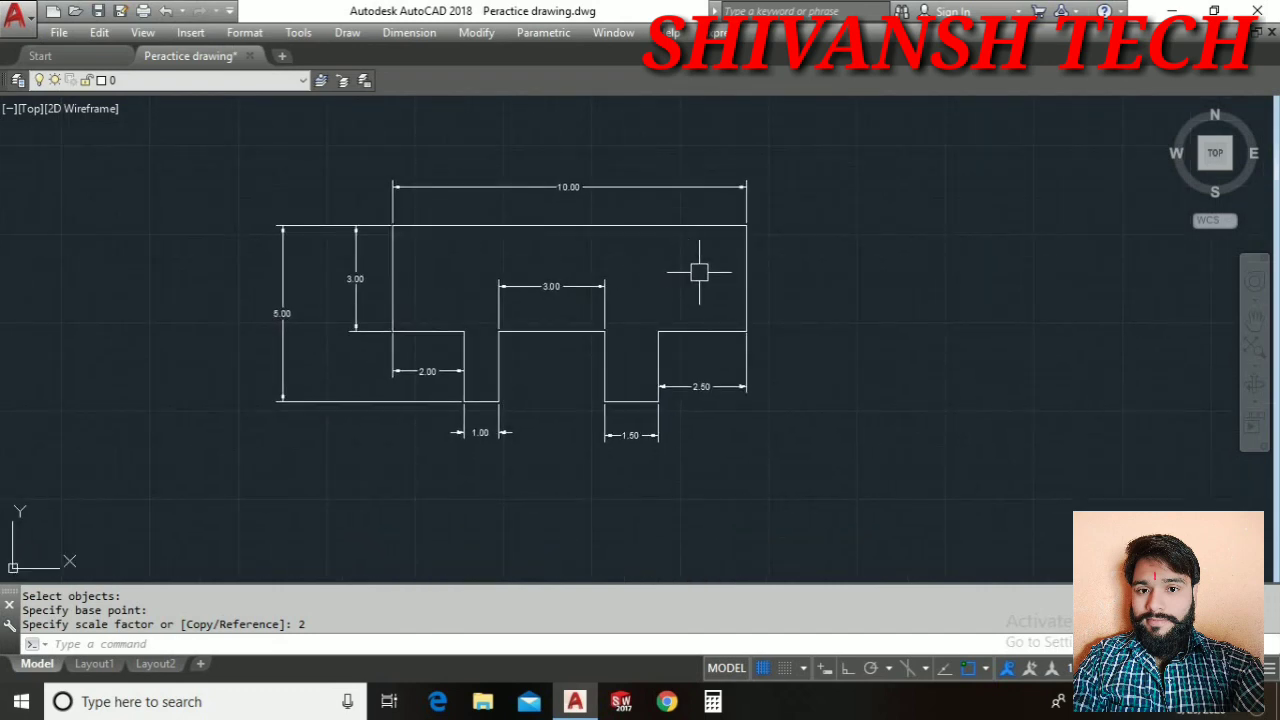
middle_drag(806, 294, 720, 285)
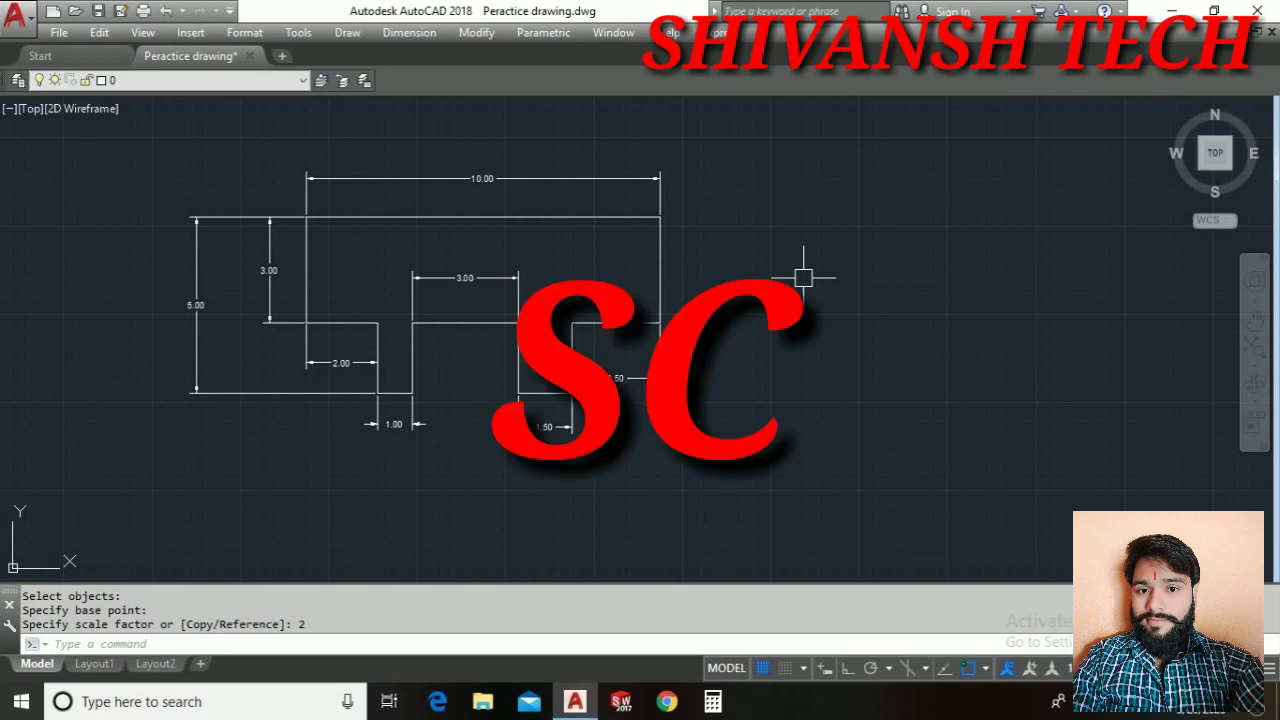
Scale a copy of the dimensioned profile by a factor of 2 about the midpoint of the notch's upper edge, using the Copy option
text(s)
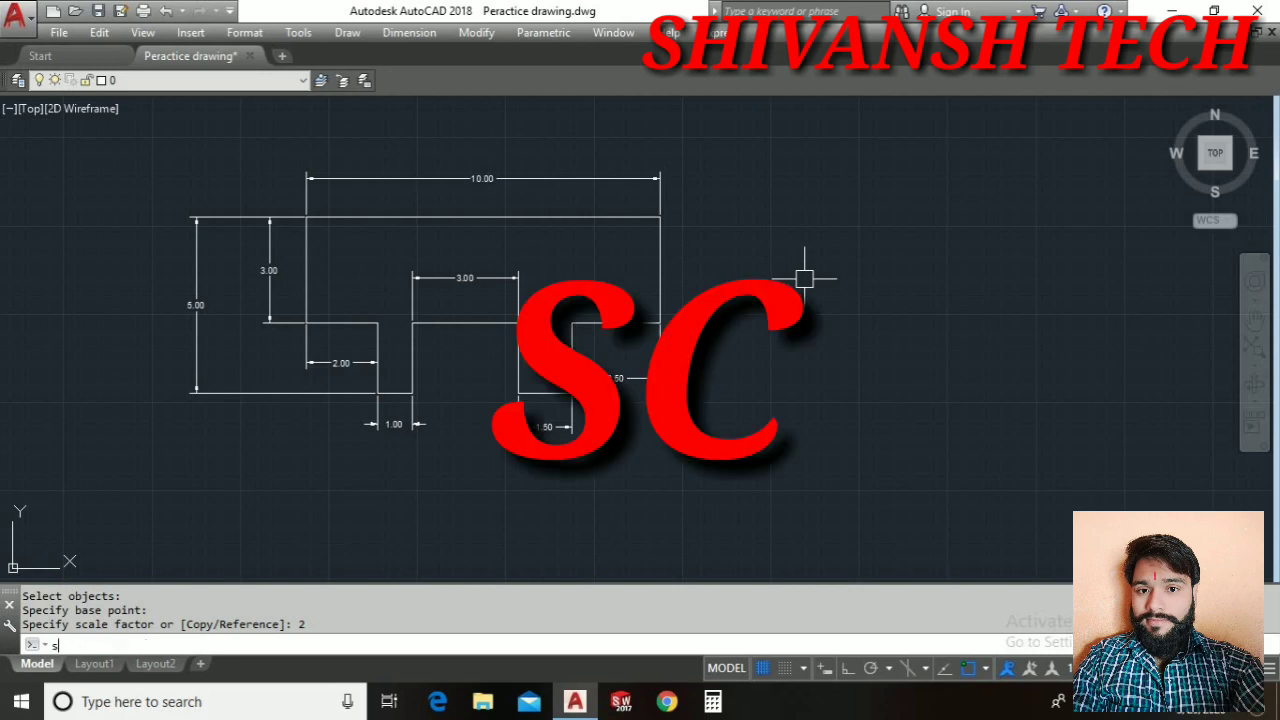
text(c)
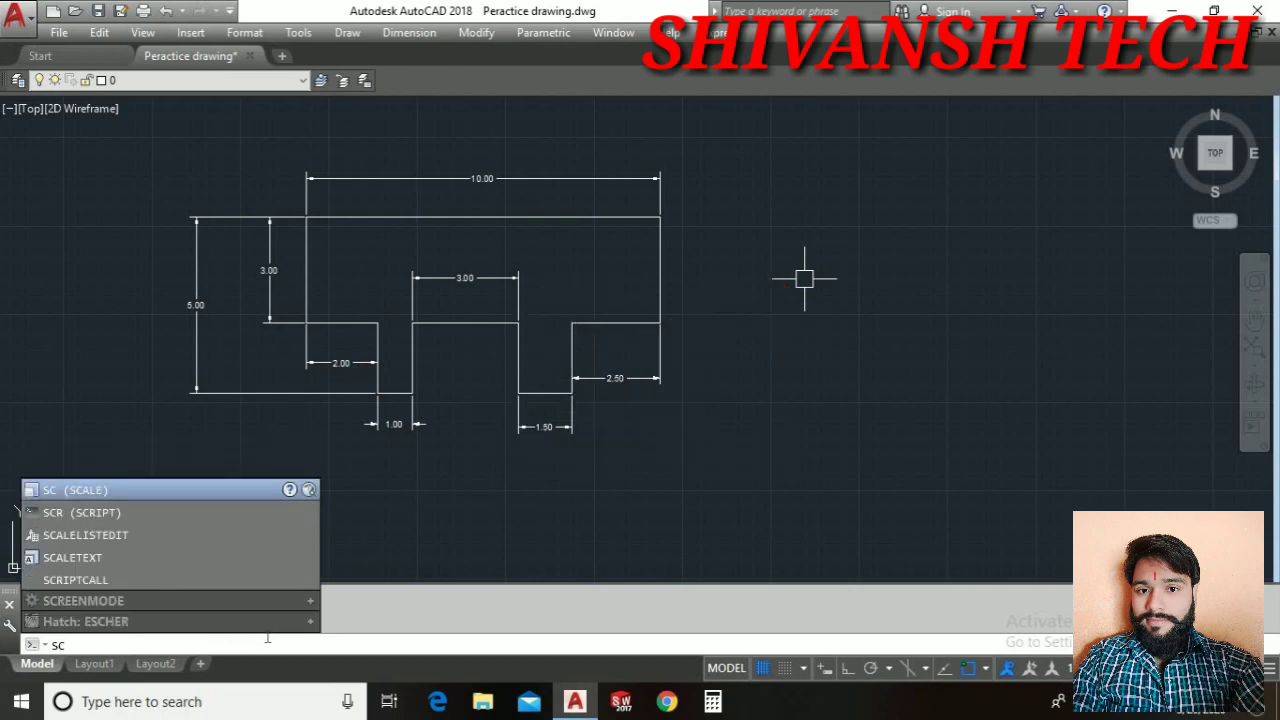
key(Return)
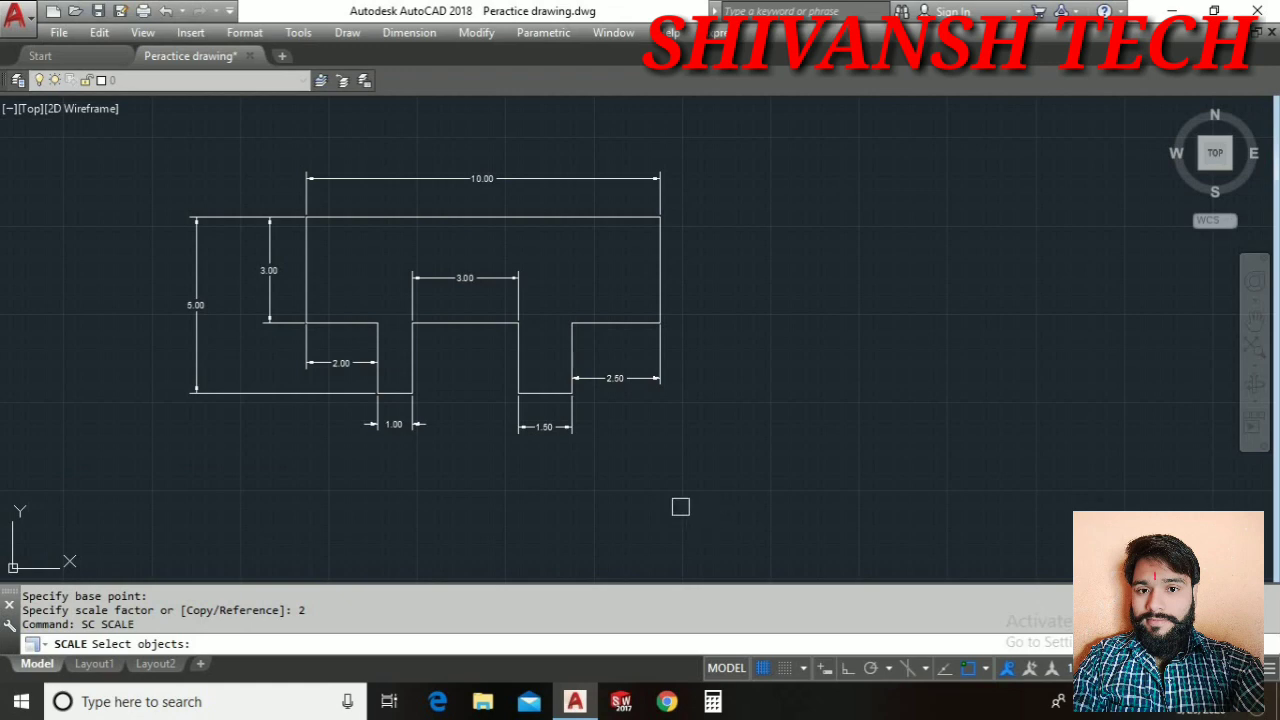
click(730, 494)
click(151, 152)
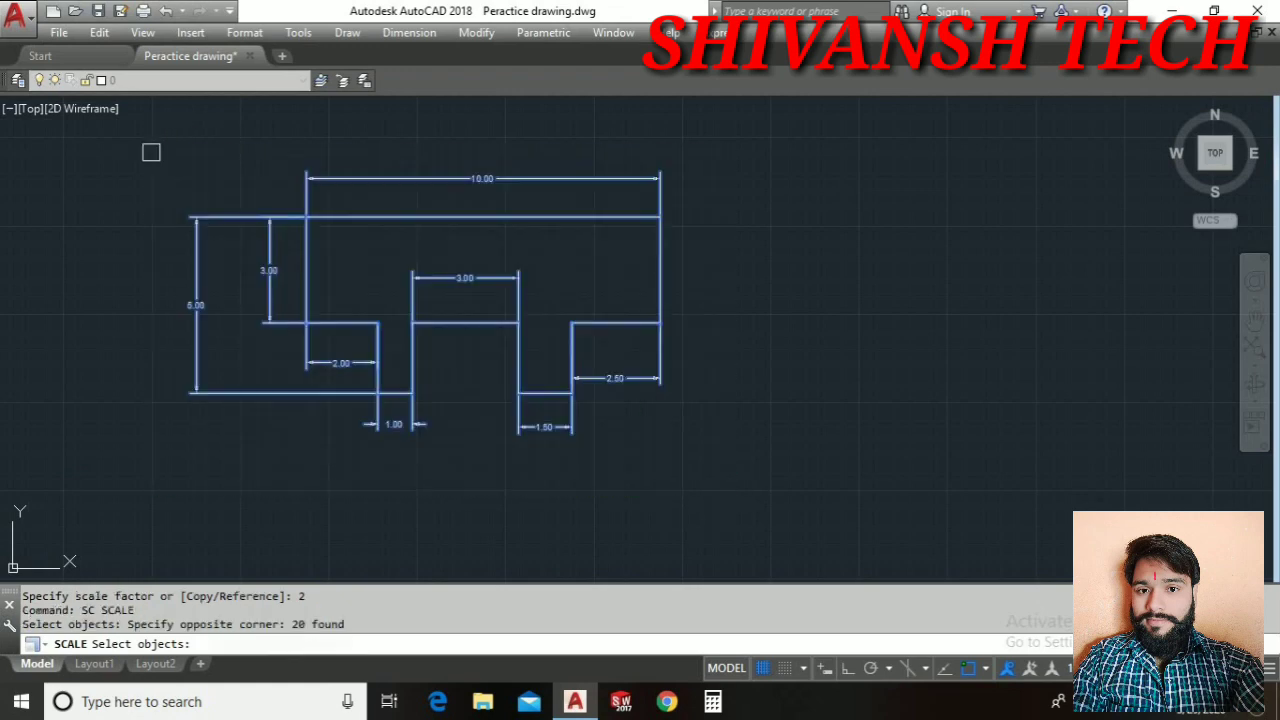
key(Return)
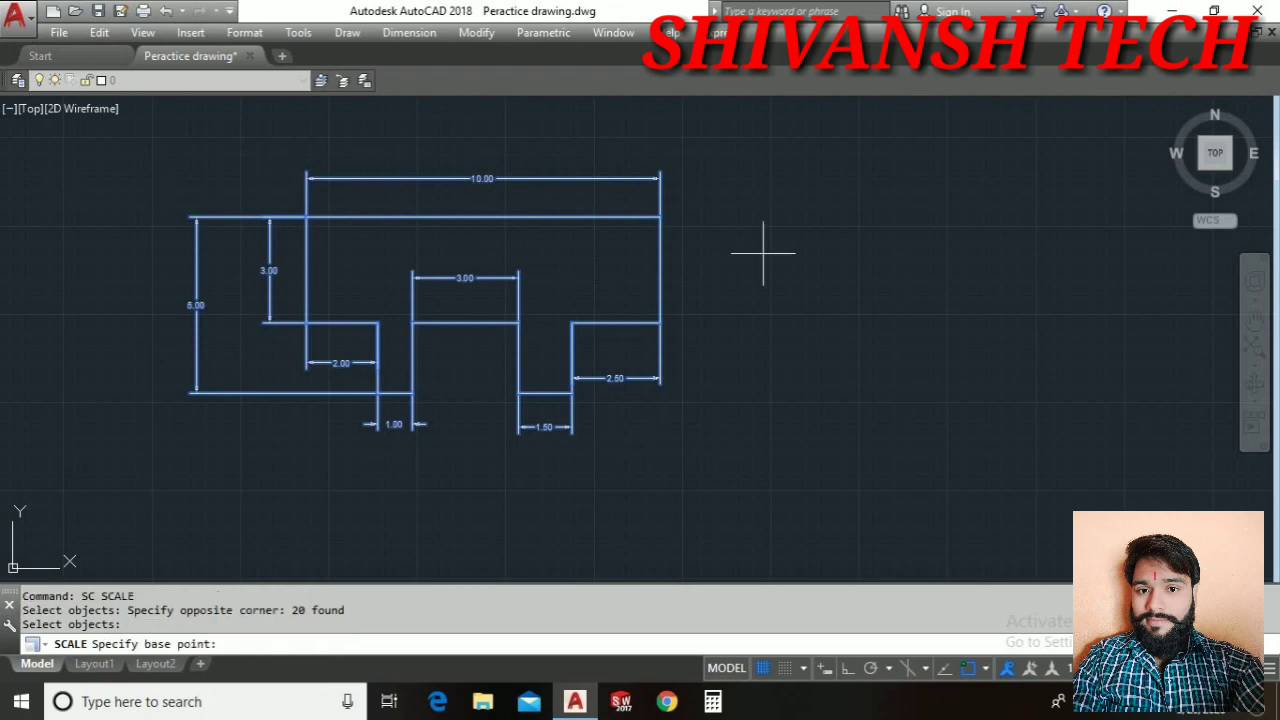
click(465, 322)
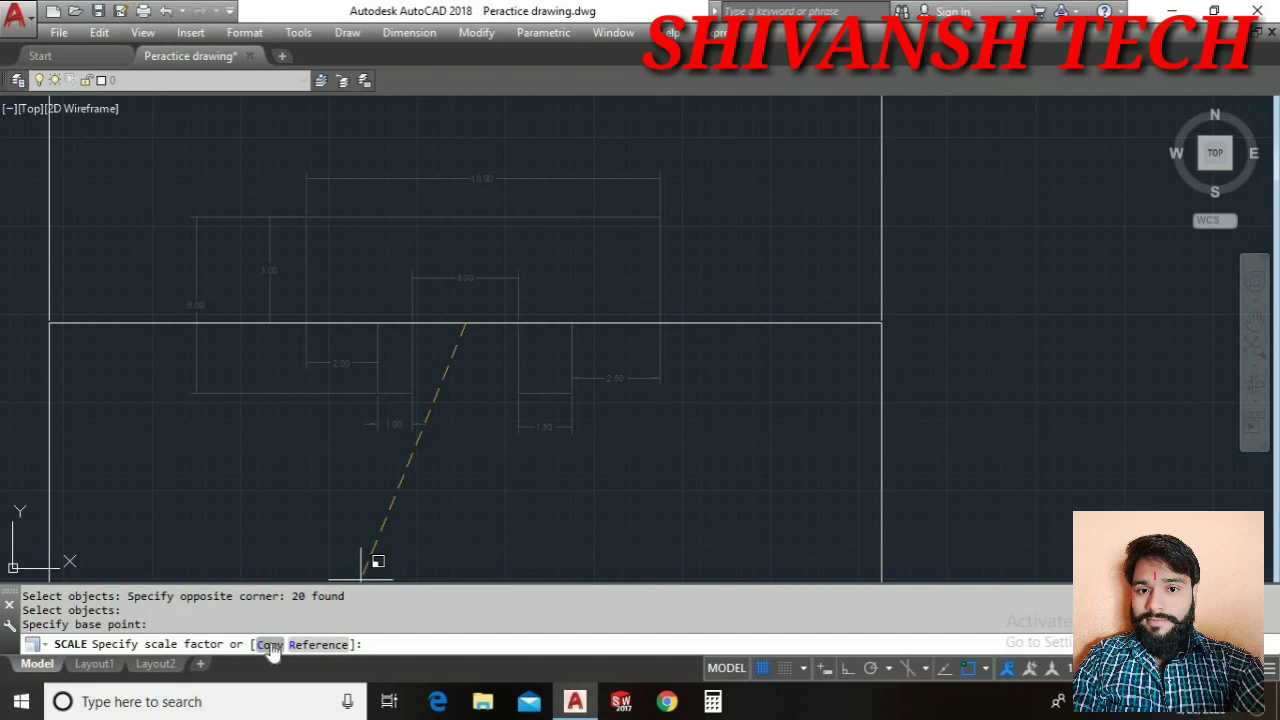
key(Return)
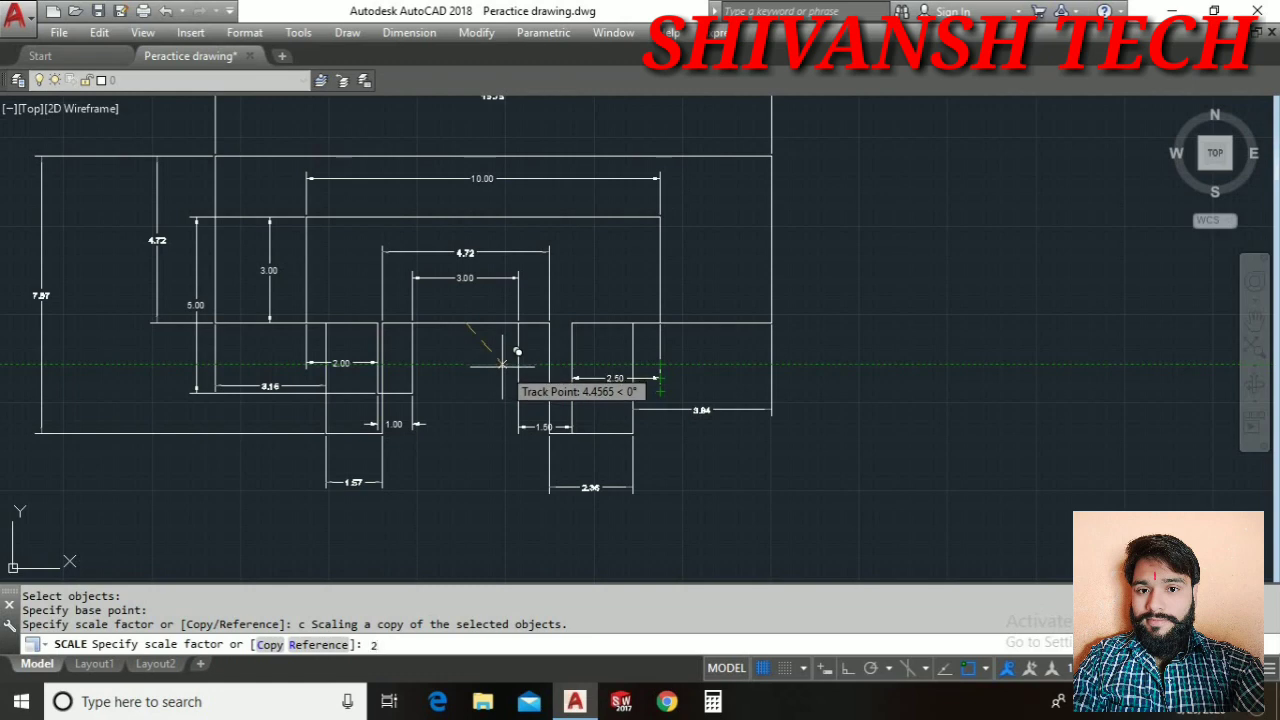
key(Return)
Inspect the overlapping profiles, and undo the scaled copy
scroll(502, 367, down, 3)
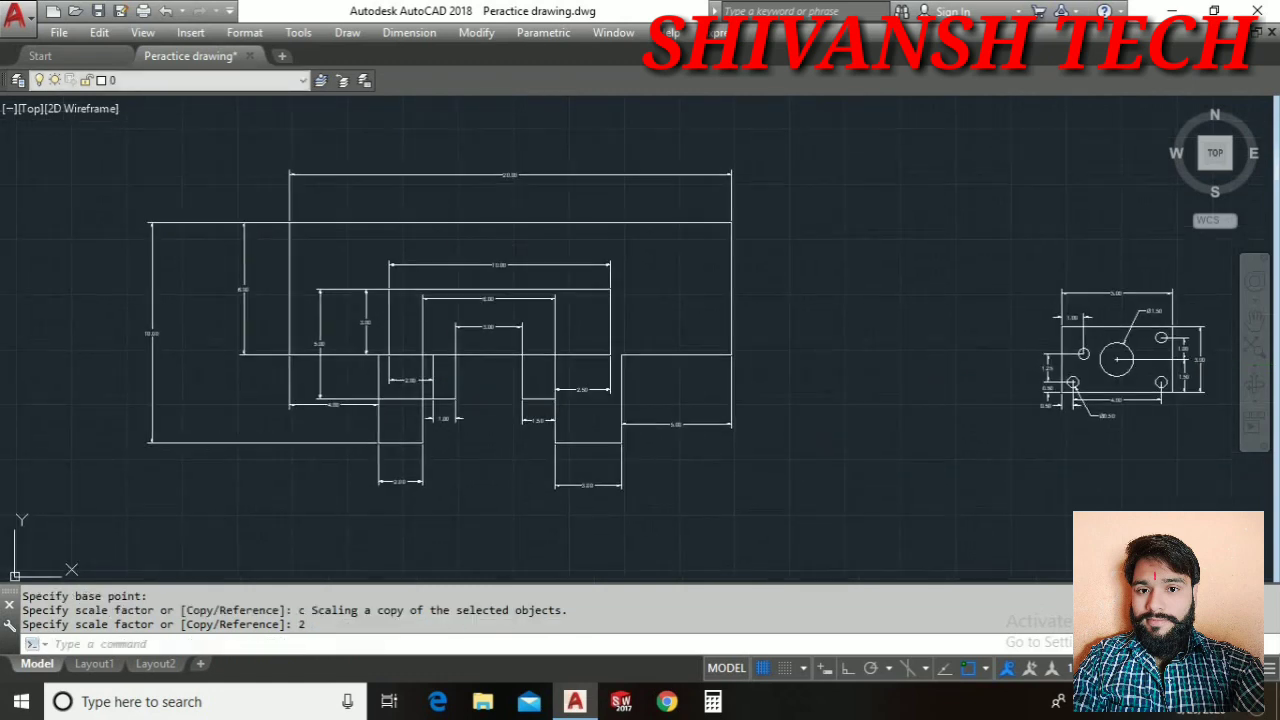
scroll(439, 338, up, 4)
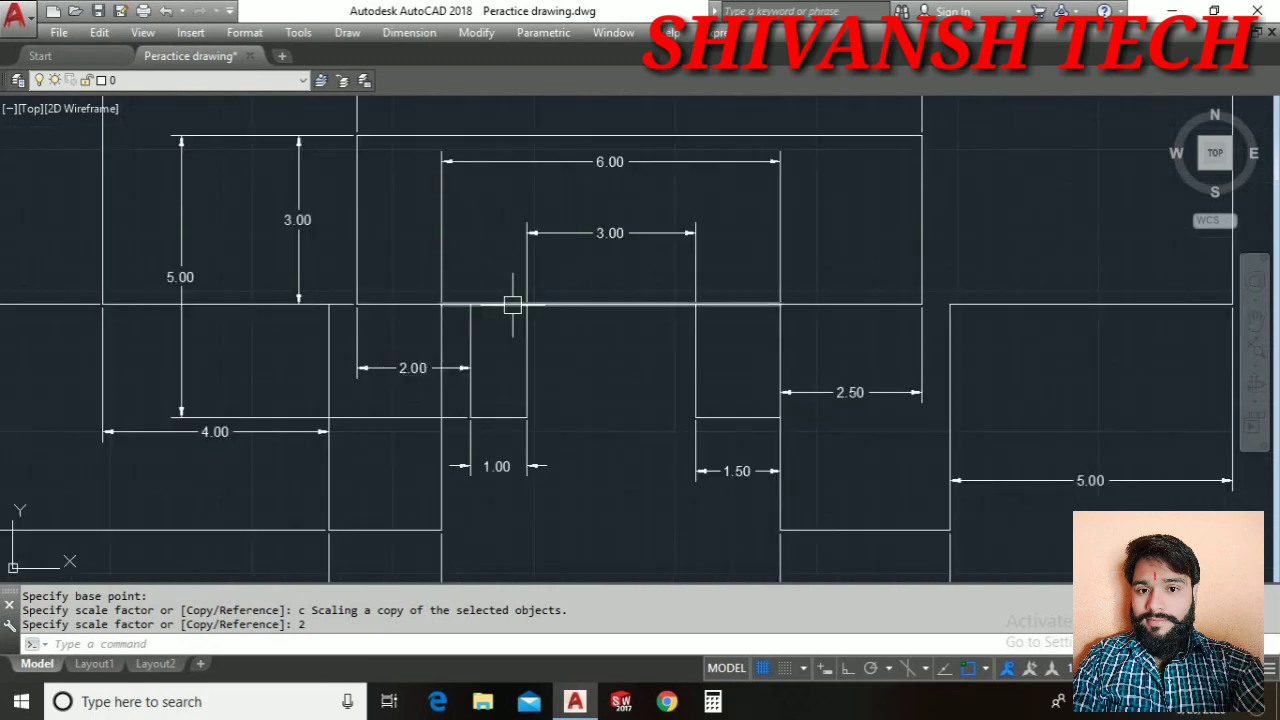
scroll(608, 363, down, 3)
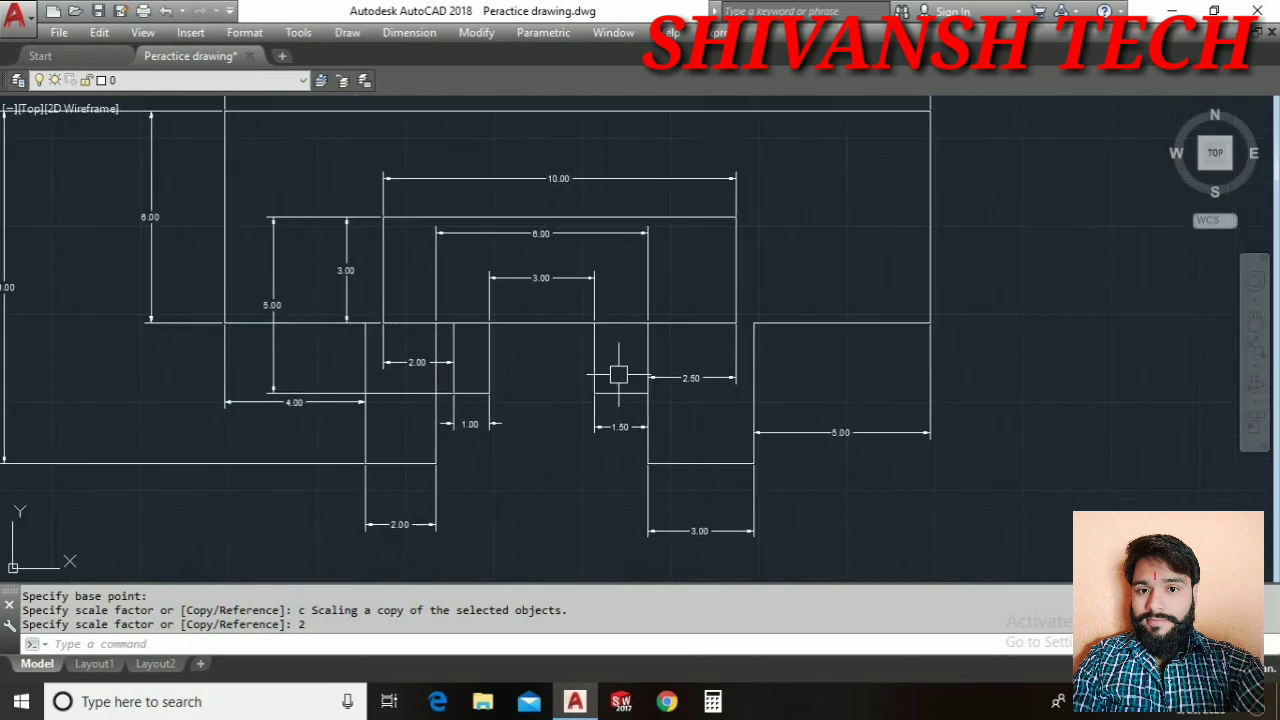
scroll(824, 350, down, 2)
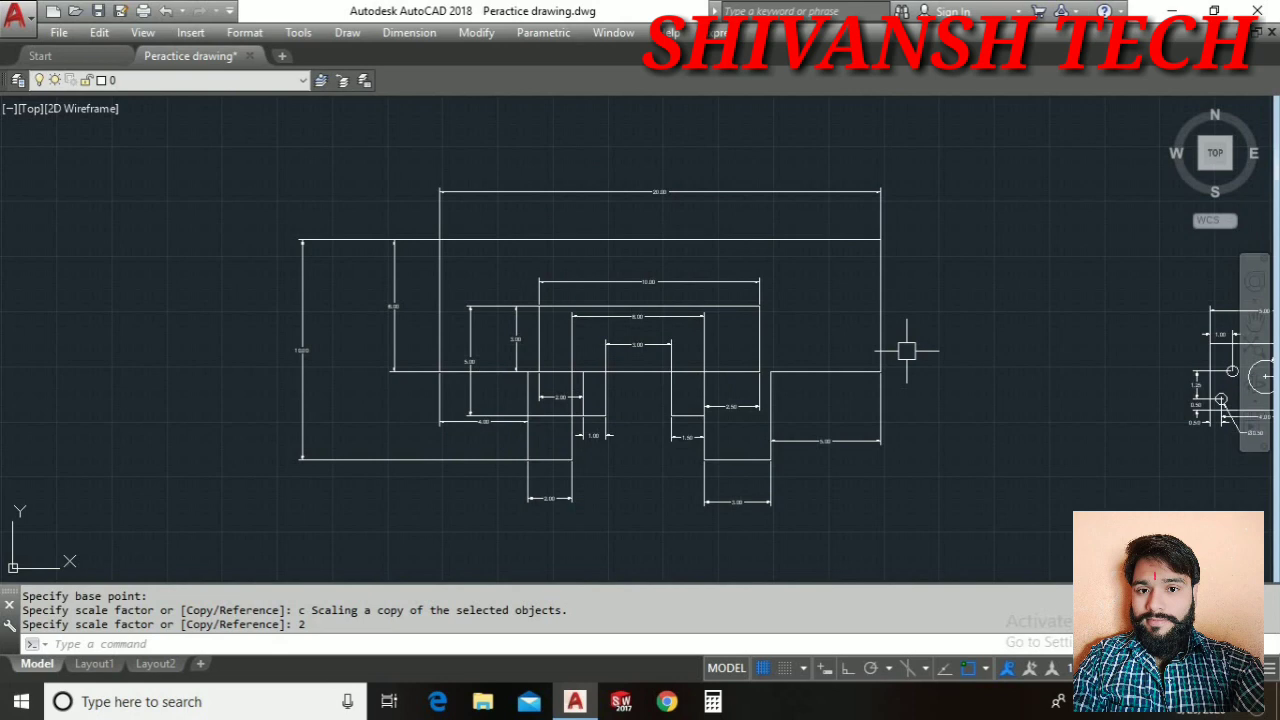
key(ctrl+z)
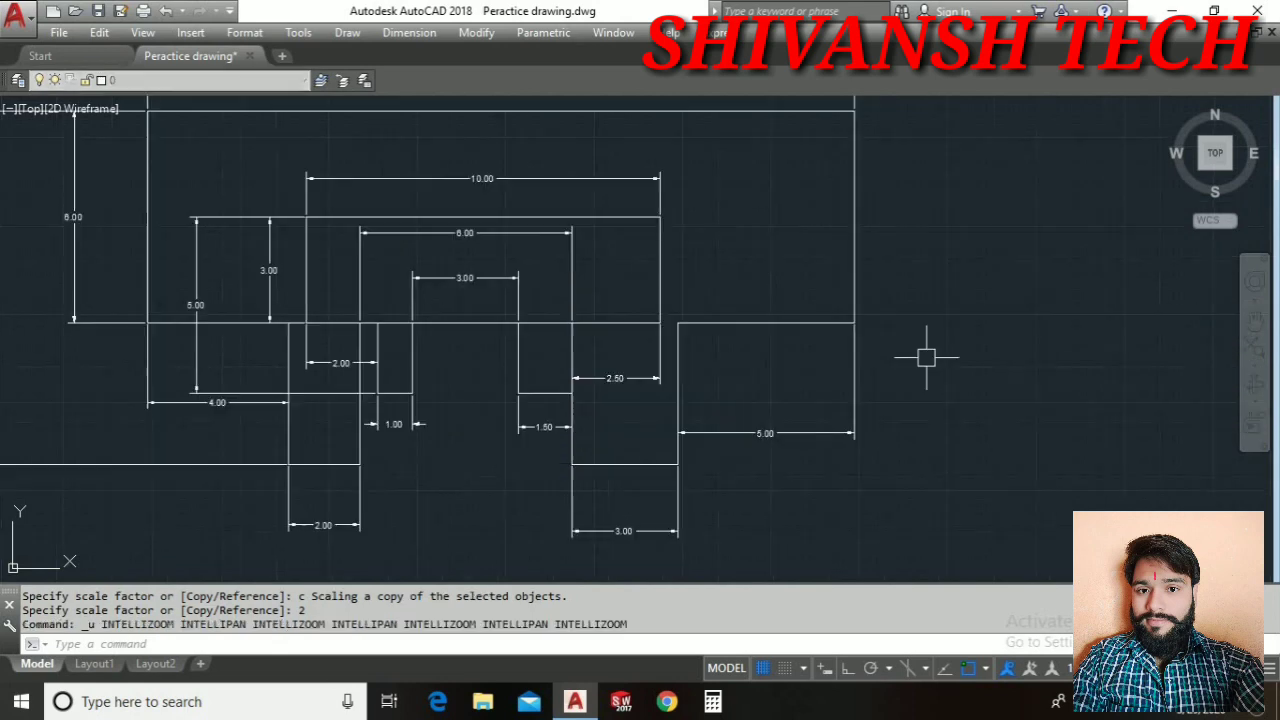
key(ctrl+z)
Scale the whole dimensioned profile about the midpoint of the notch's upper edge using Reference, with the top edge as reference and about 5.41 as new length
scroll(900, 390, down, 2)
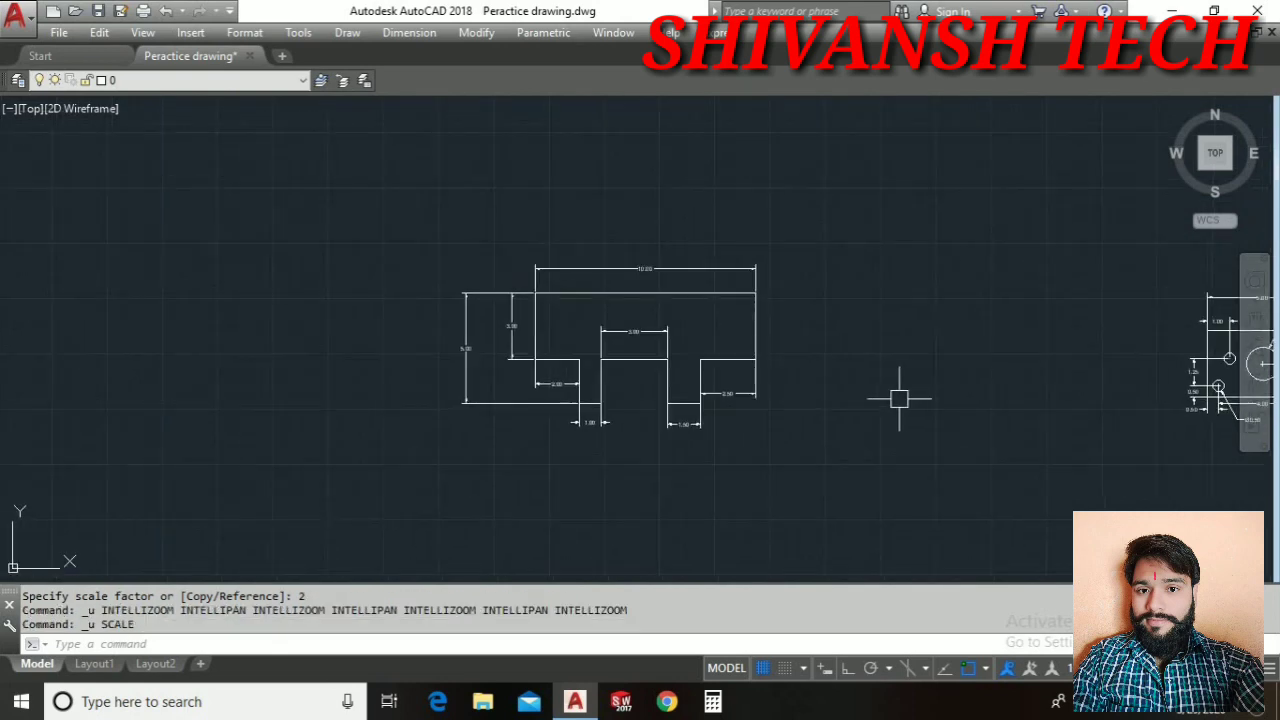
text(sc)
key(Return)
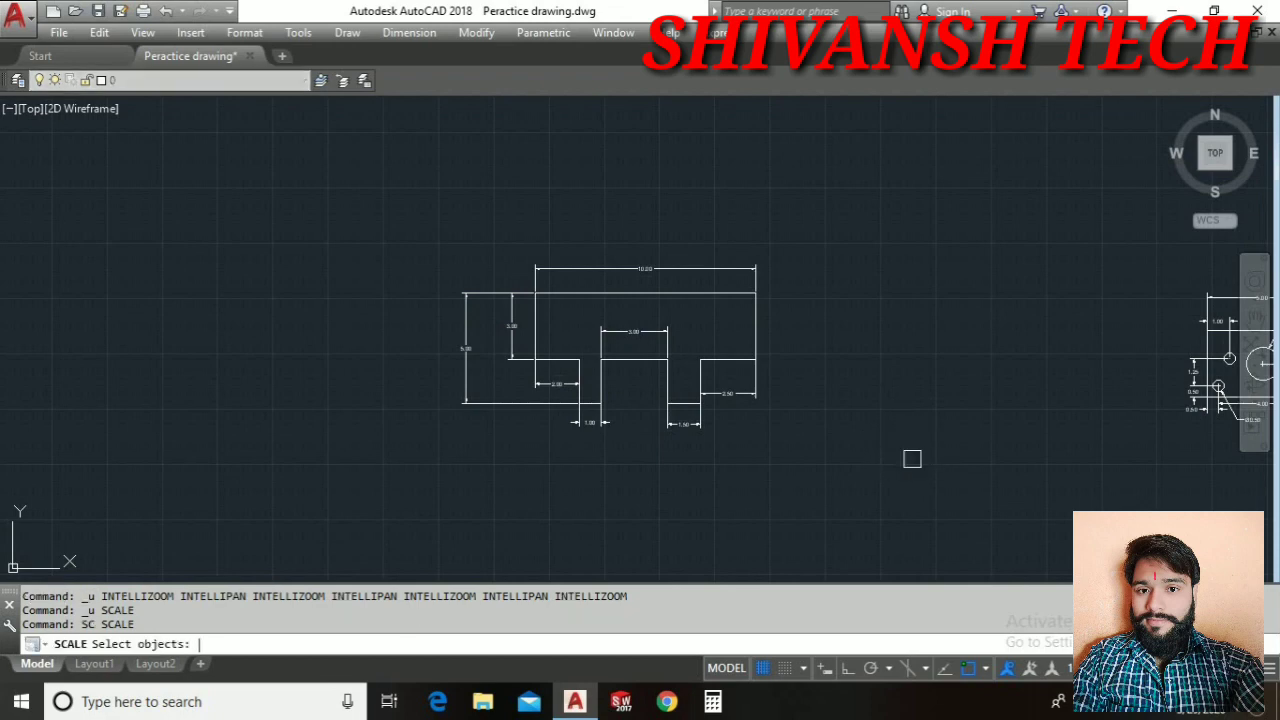
click(885, 491)
click(372, 182)
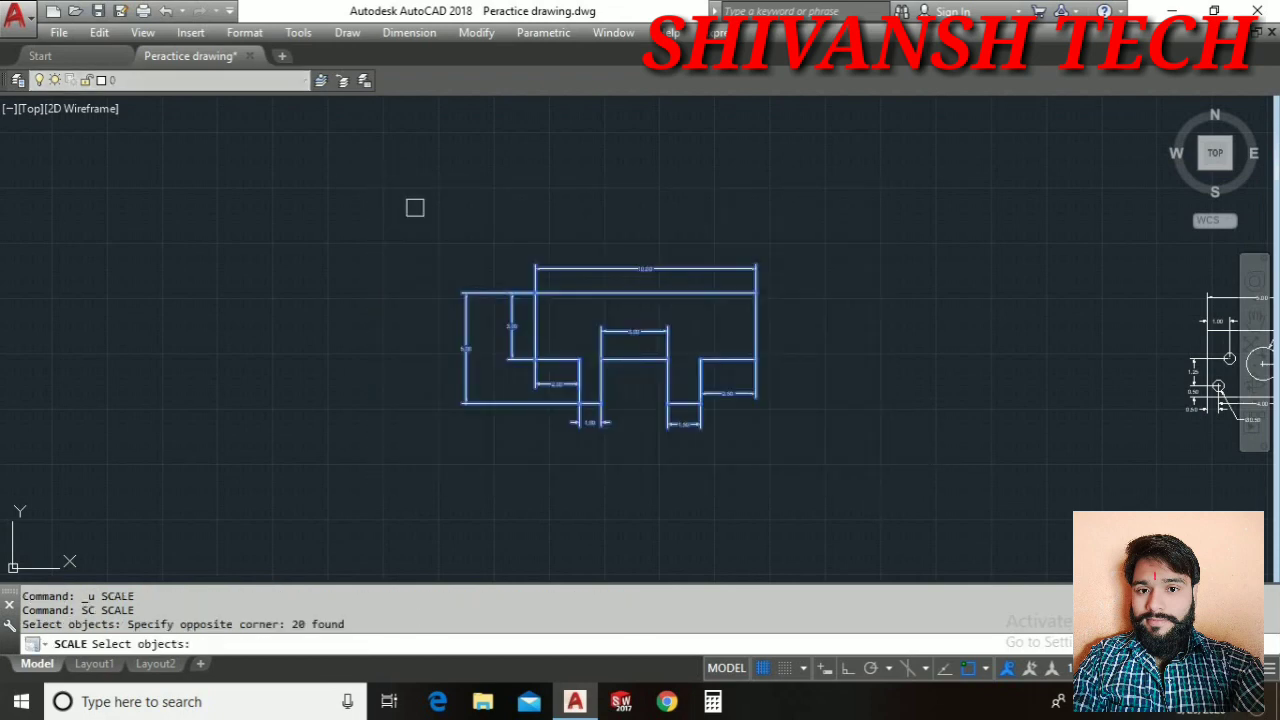
key(Return)
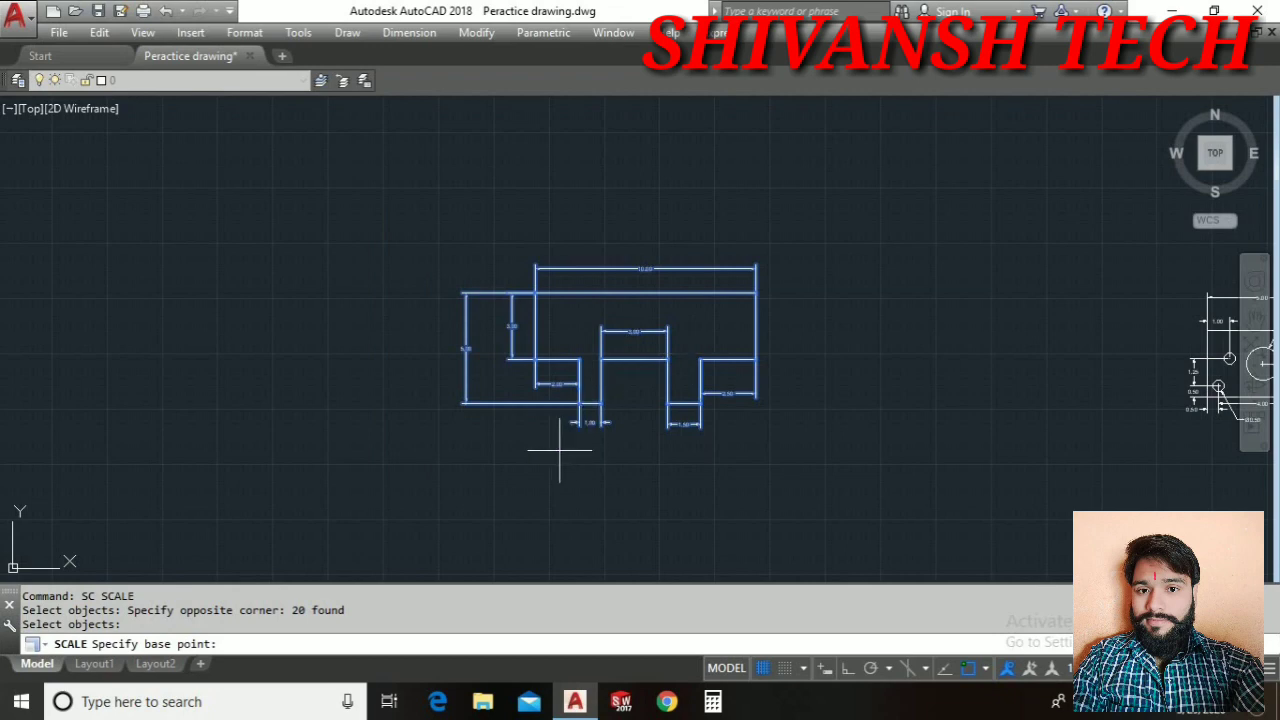
click(634, 362)
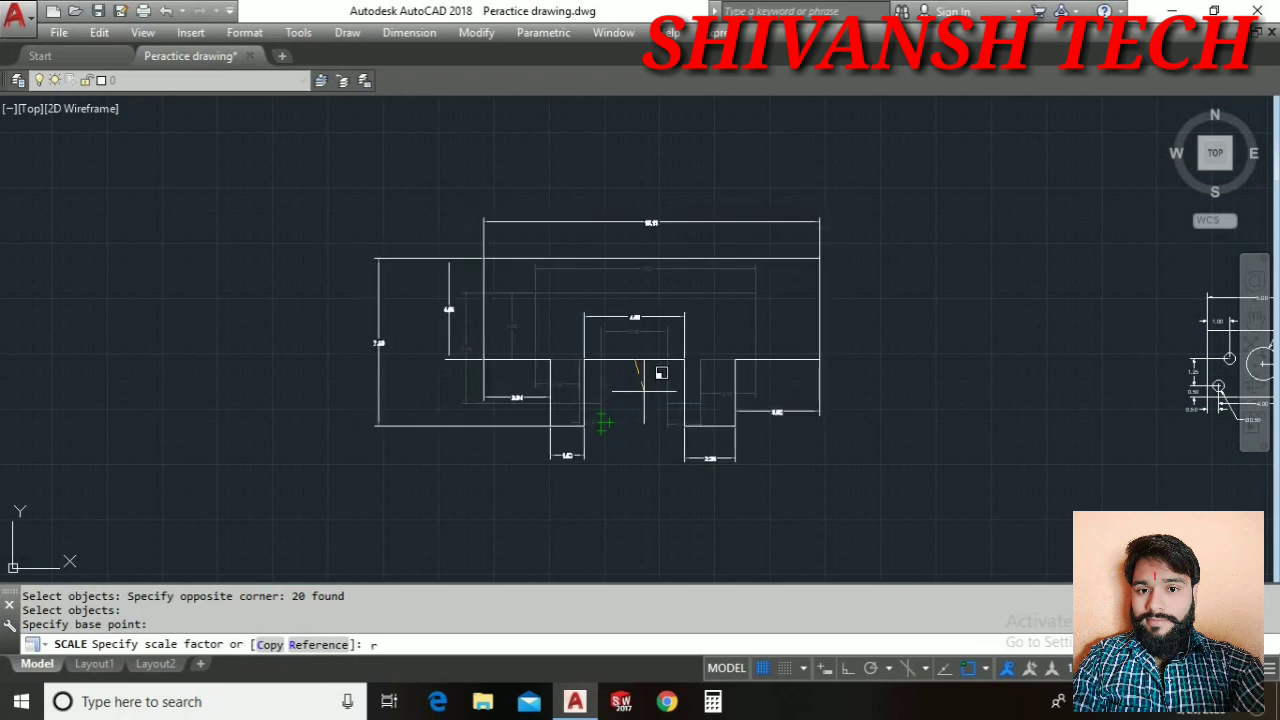
key(Return)
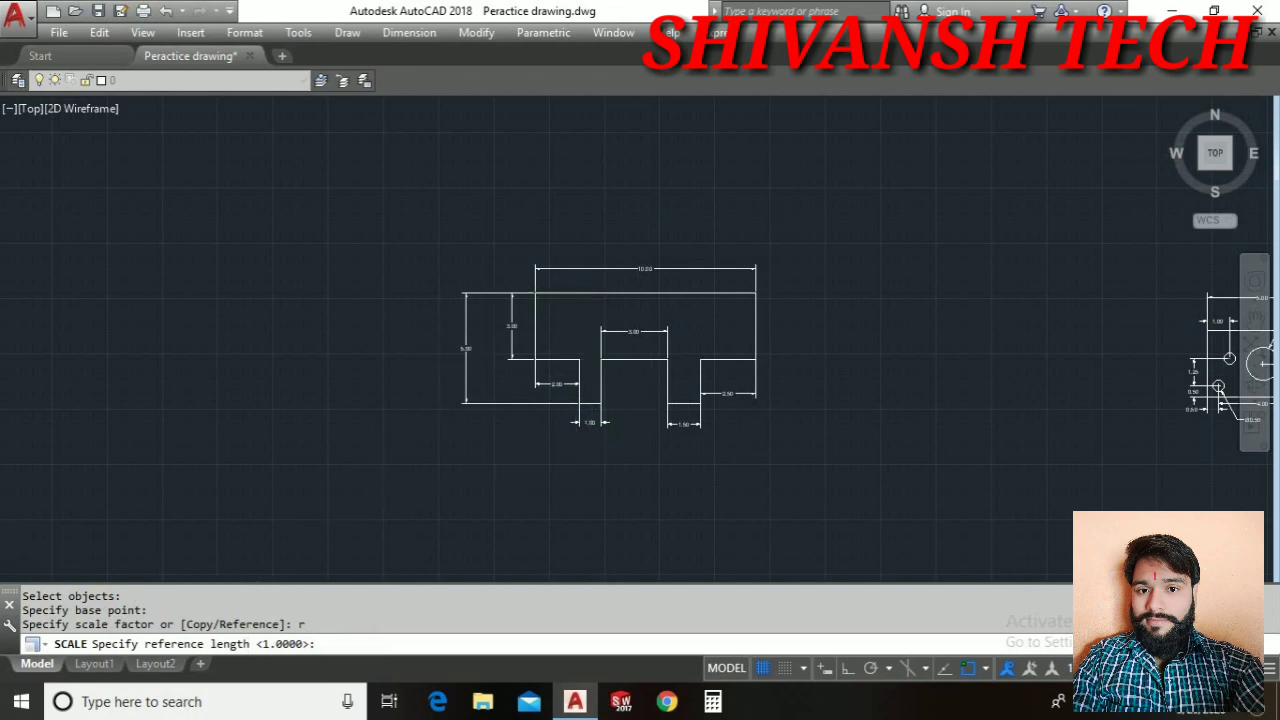
scroll(601, 361, up, 5)
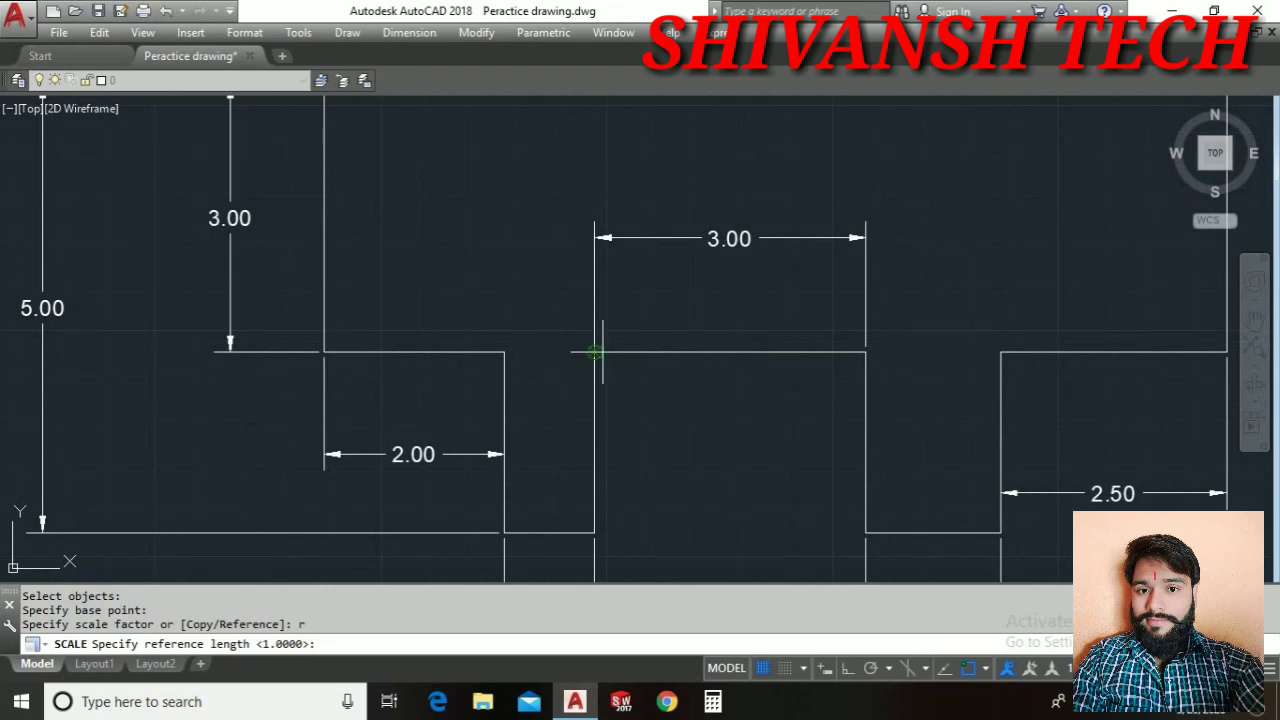
scroll(602, 351, down, 2)
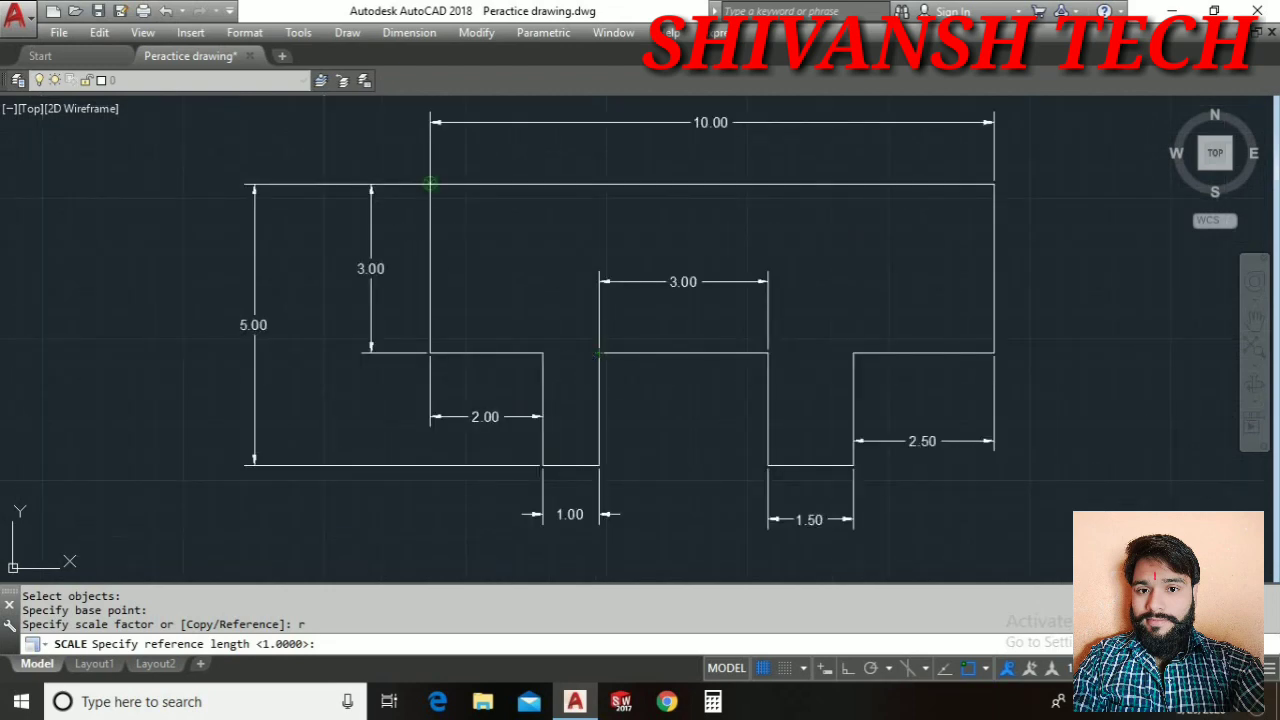
click(430, 183)
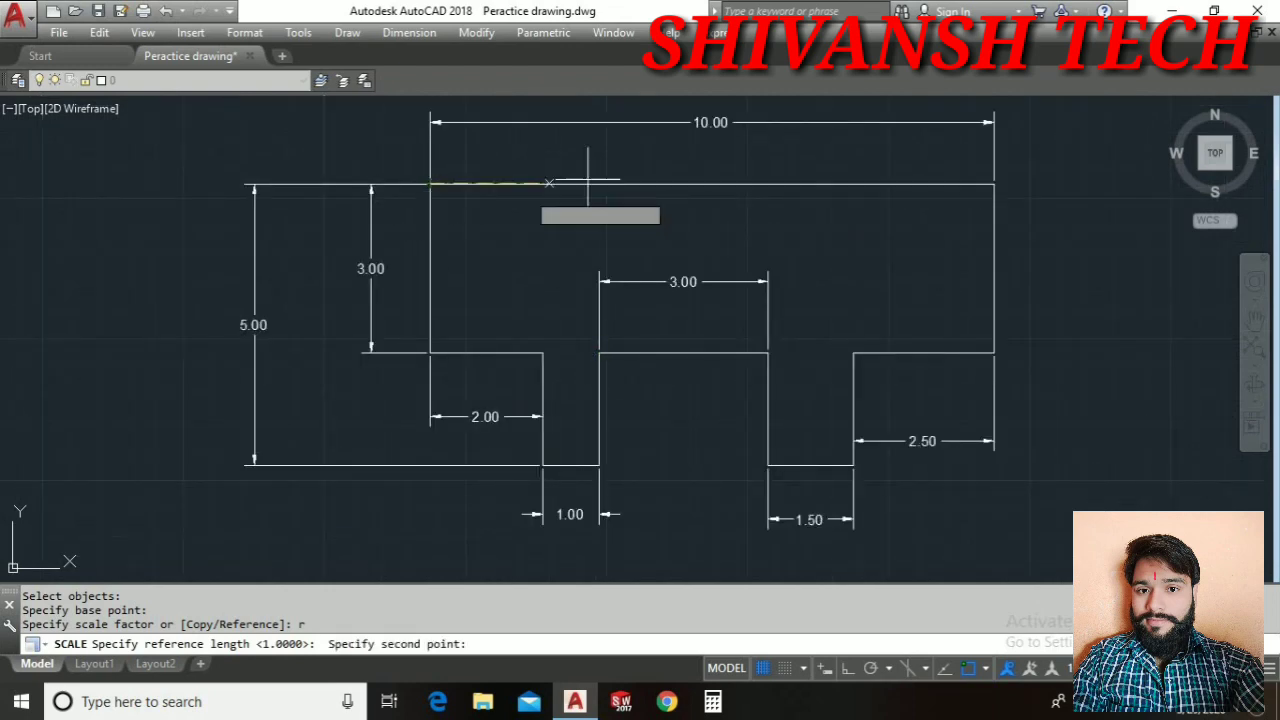
click(994, 183)
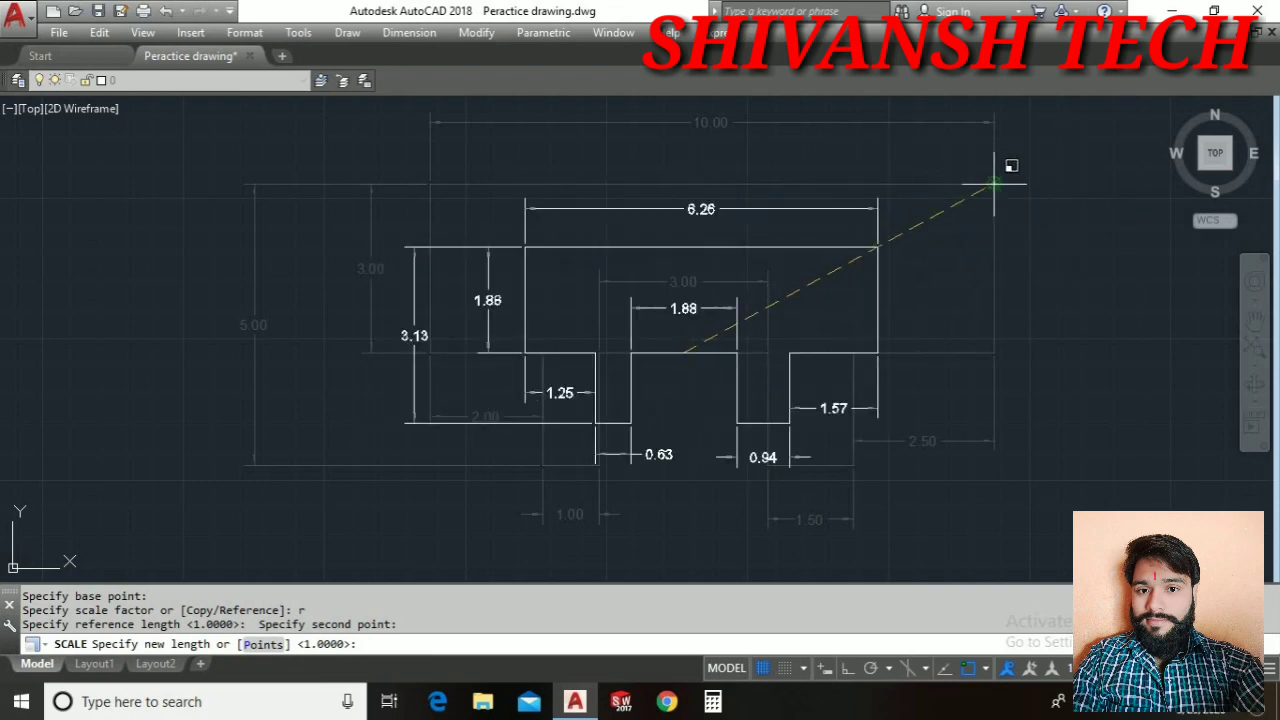
click(452, 178)
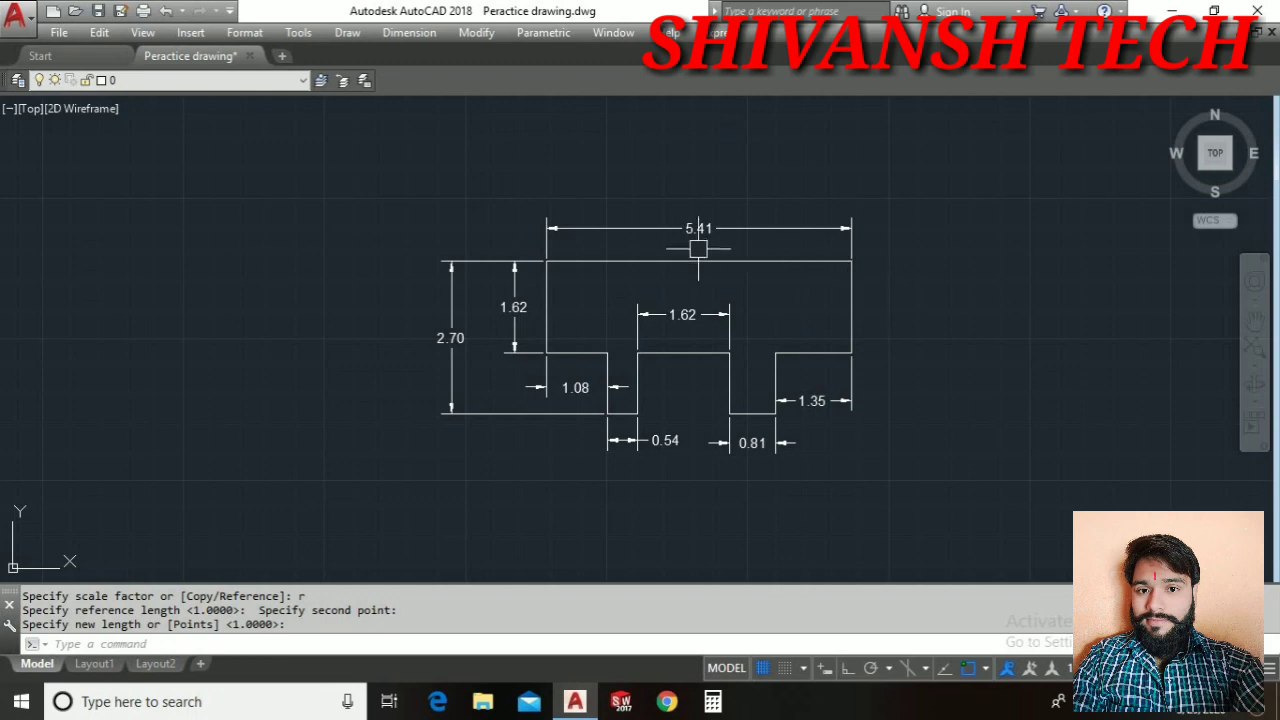
Rescale the profile with its dimensions about the same midpoint using Reference, picking the top edge's right and left corners and a new length of about 3.03
scroll(698, 248, up, 3)
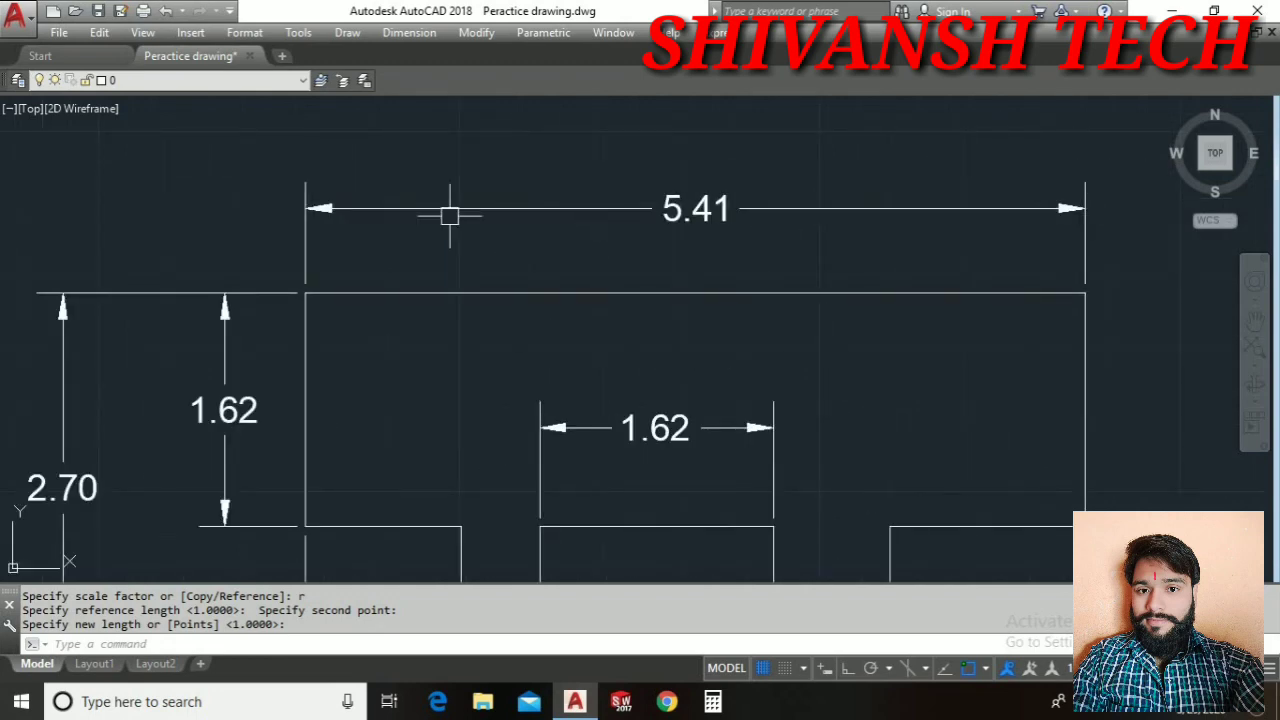
scroll(486, 200, down, 4)
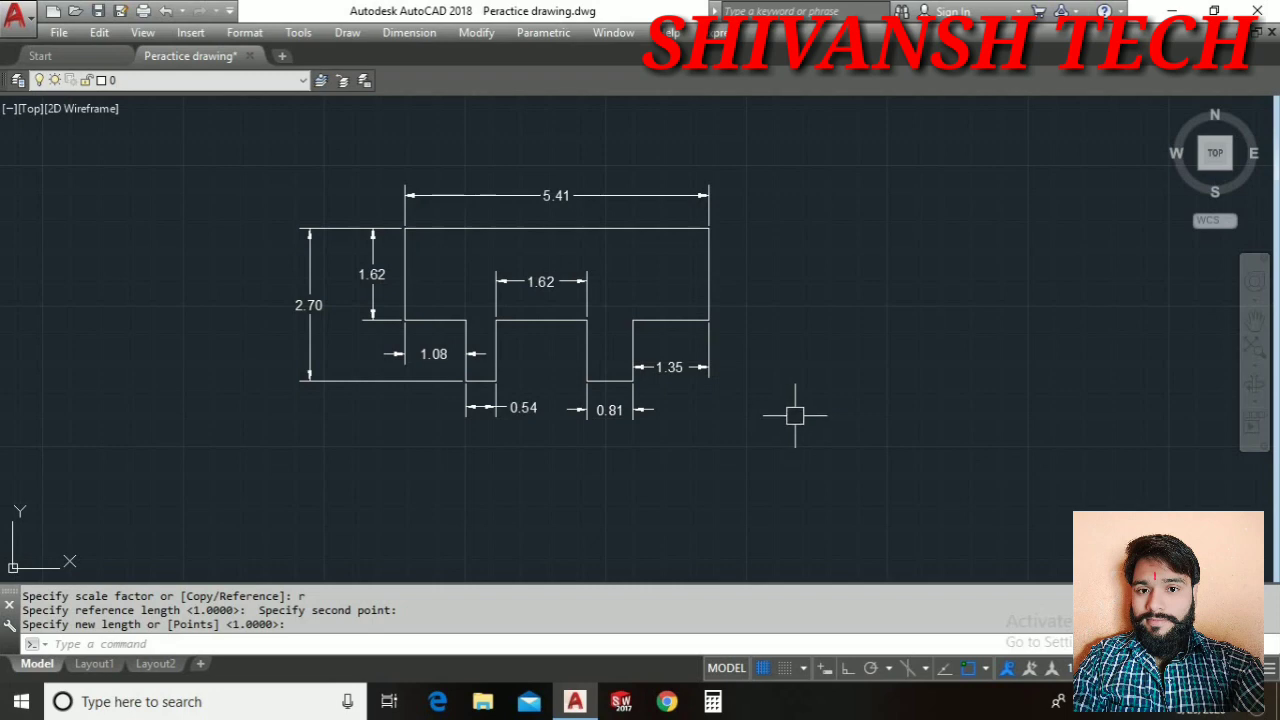
key(Return)
key(Return)
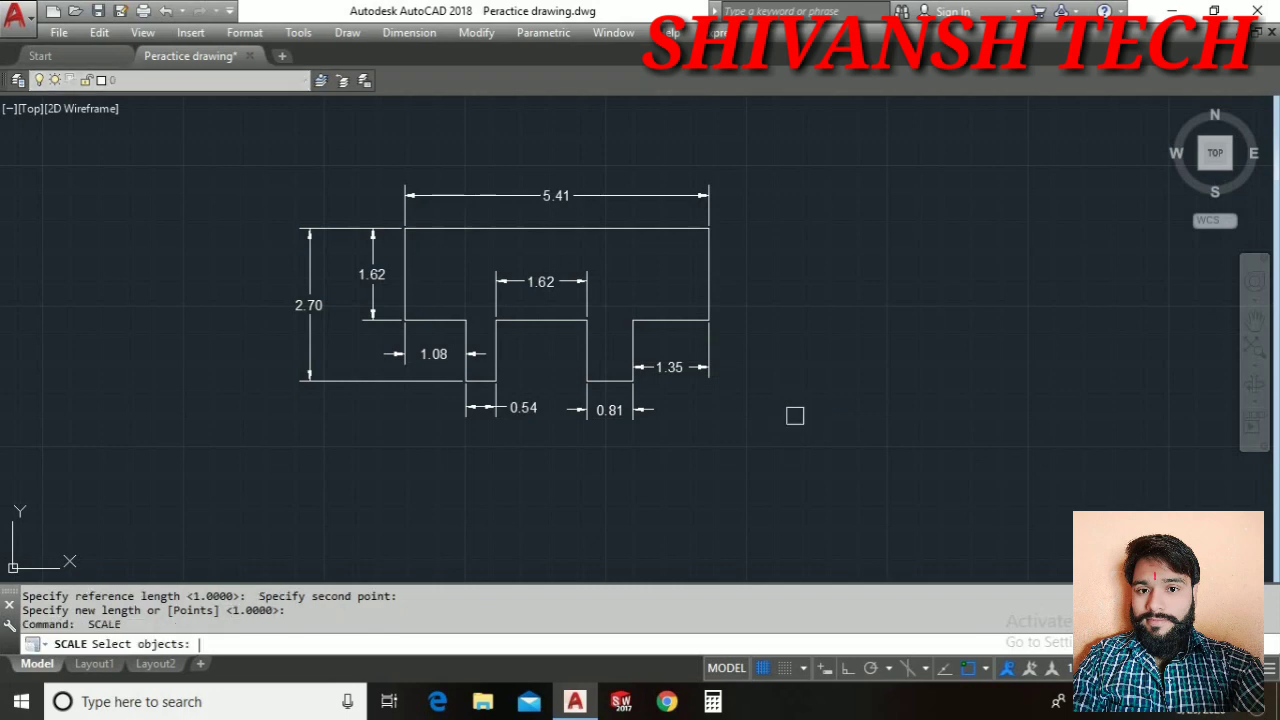
click(782, 467)
click(232, 145)
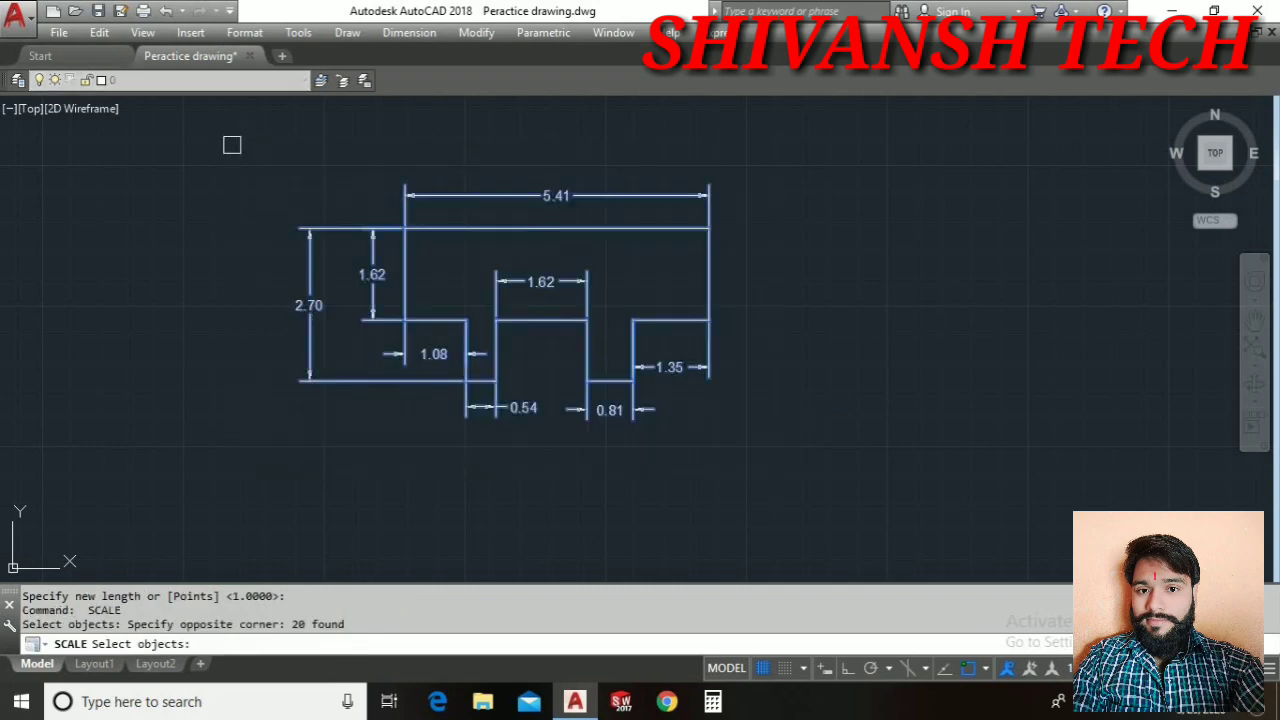
key(Return)
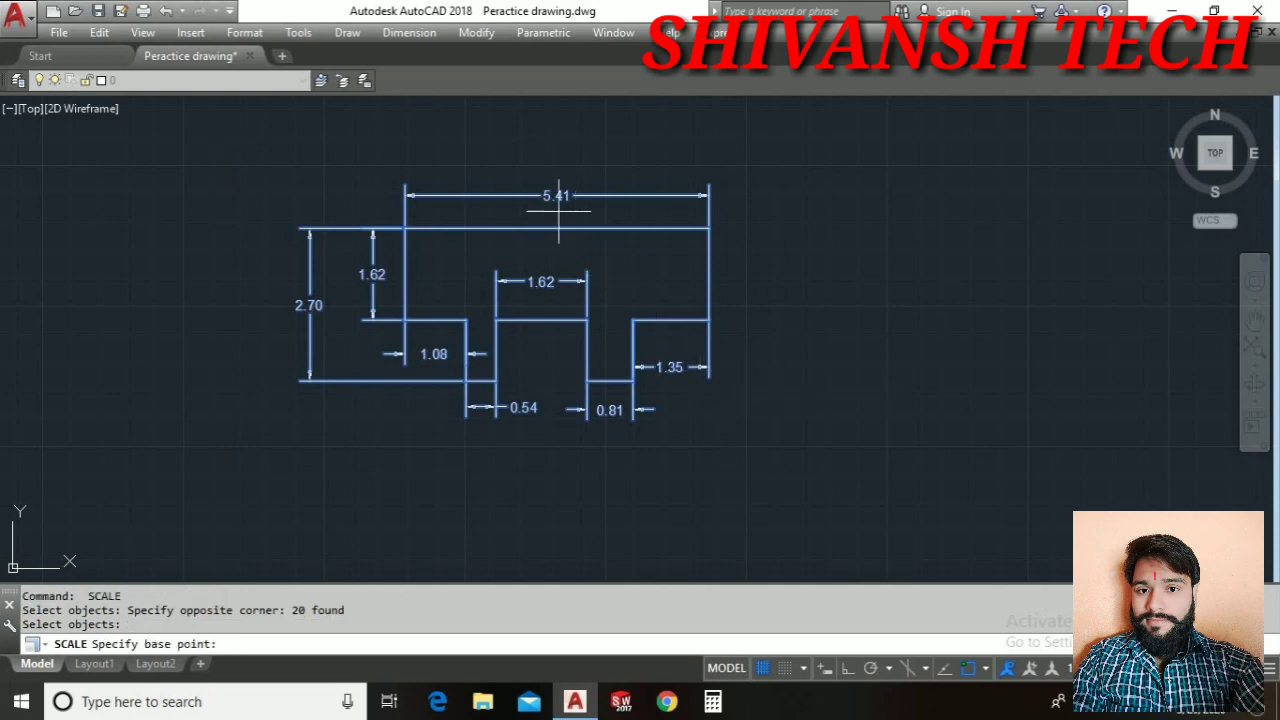
click(541, 320)
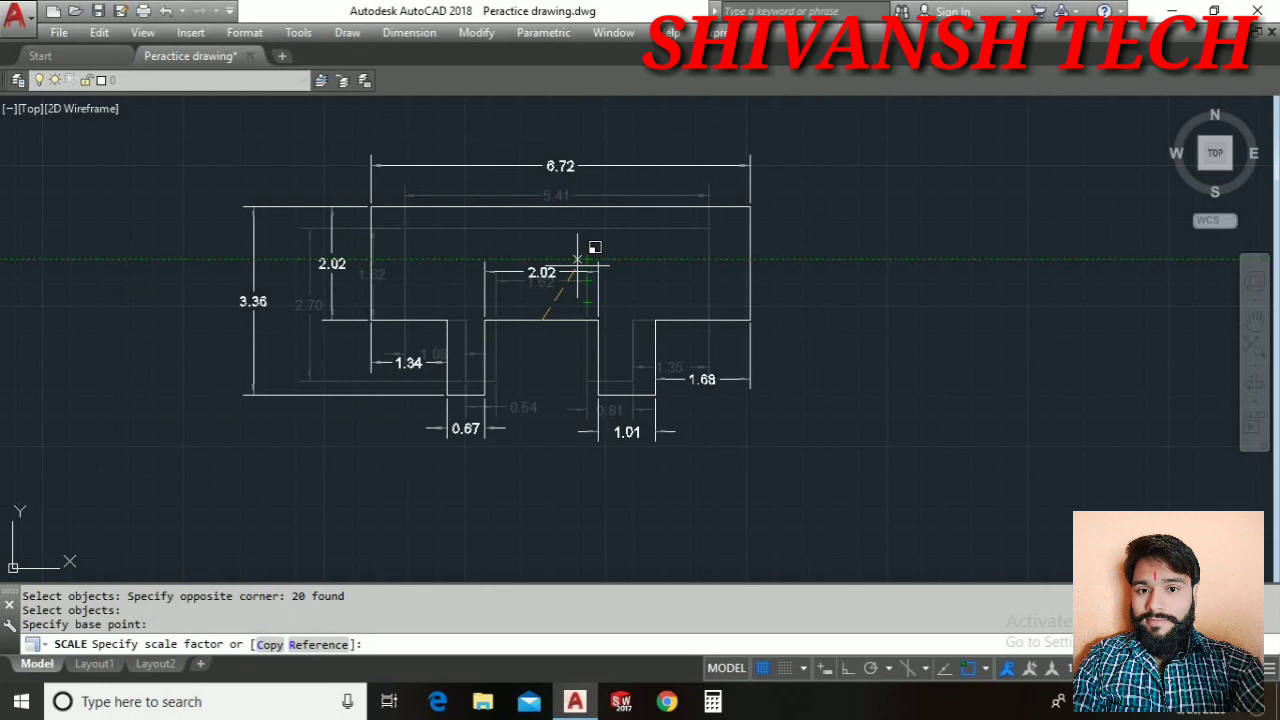
text(r)
key(Return)
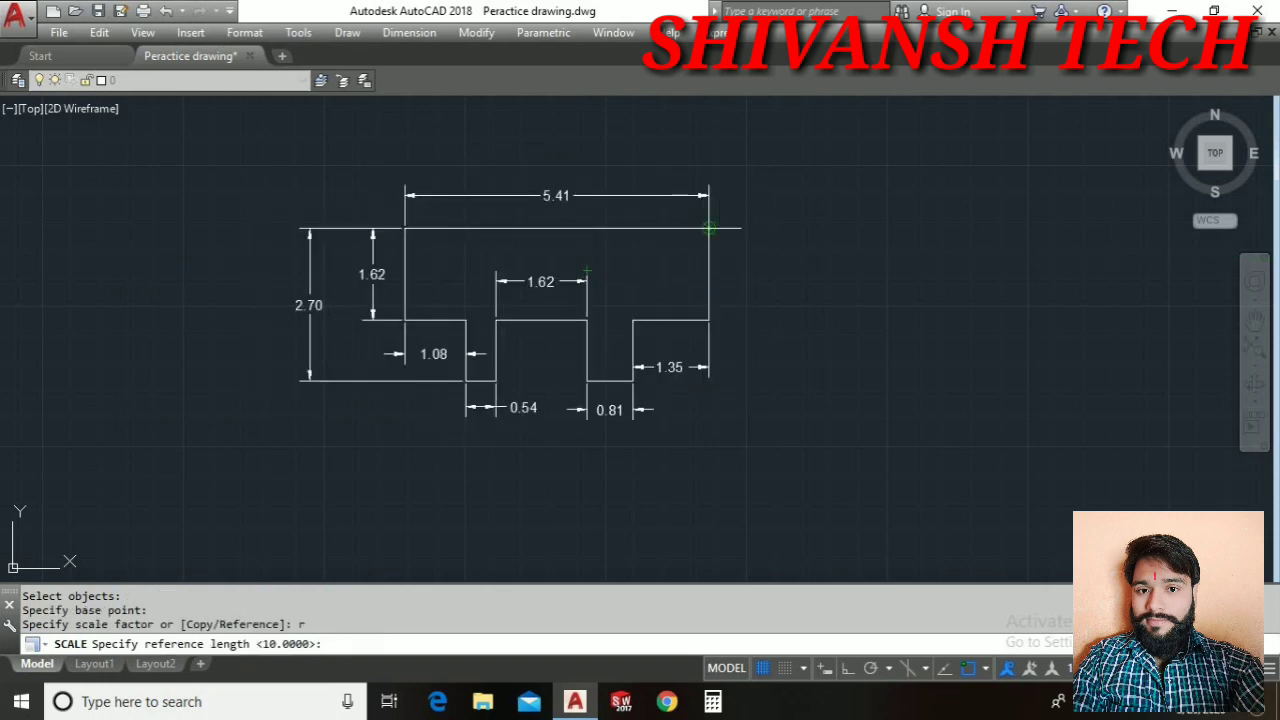
click(709, 228)
click(405, 229)
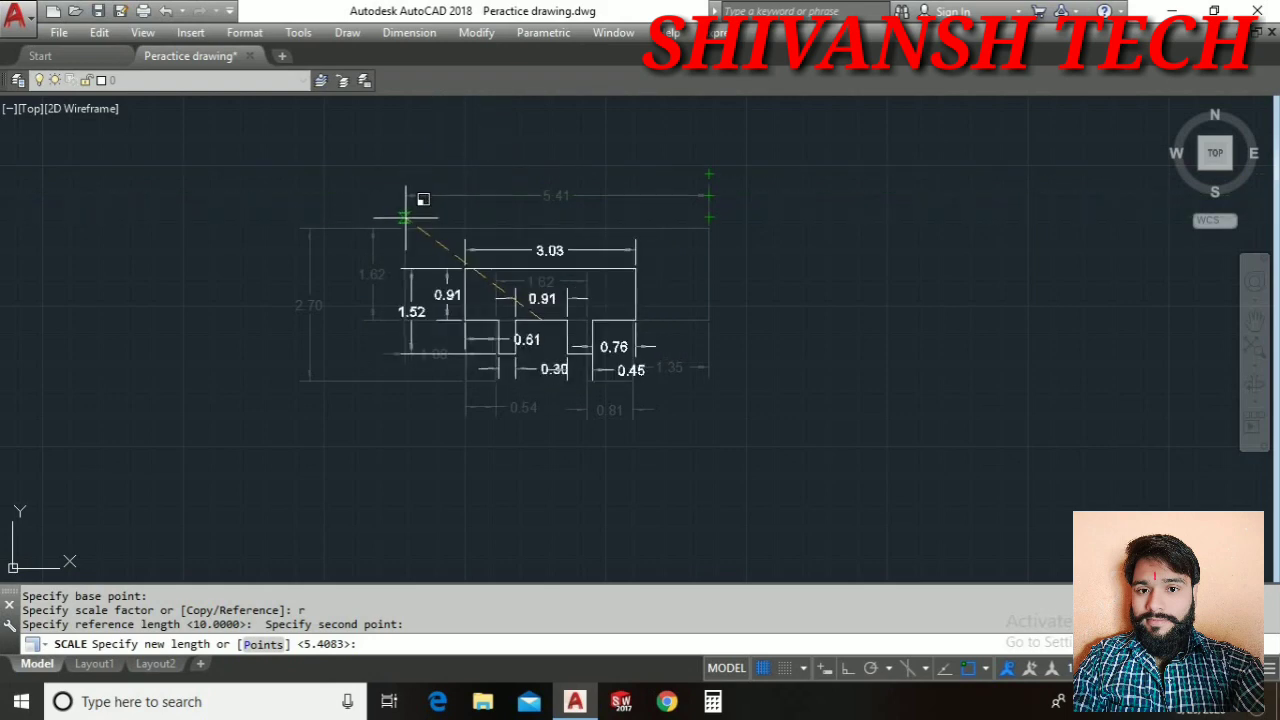
click(405, 216)
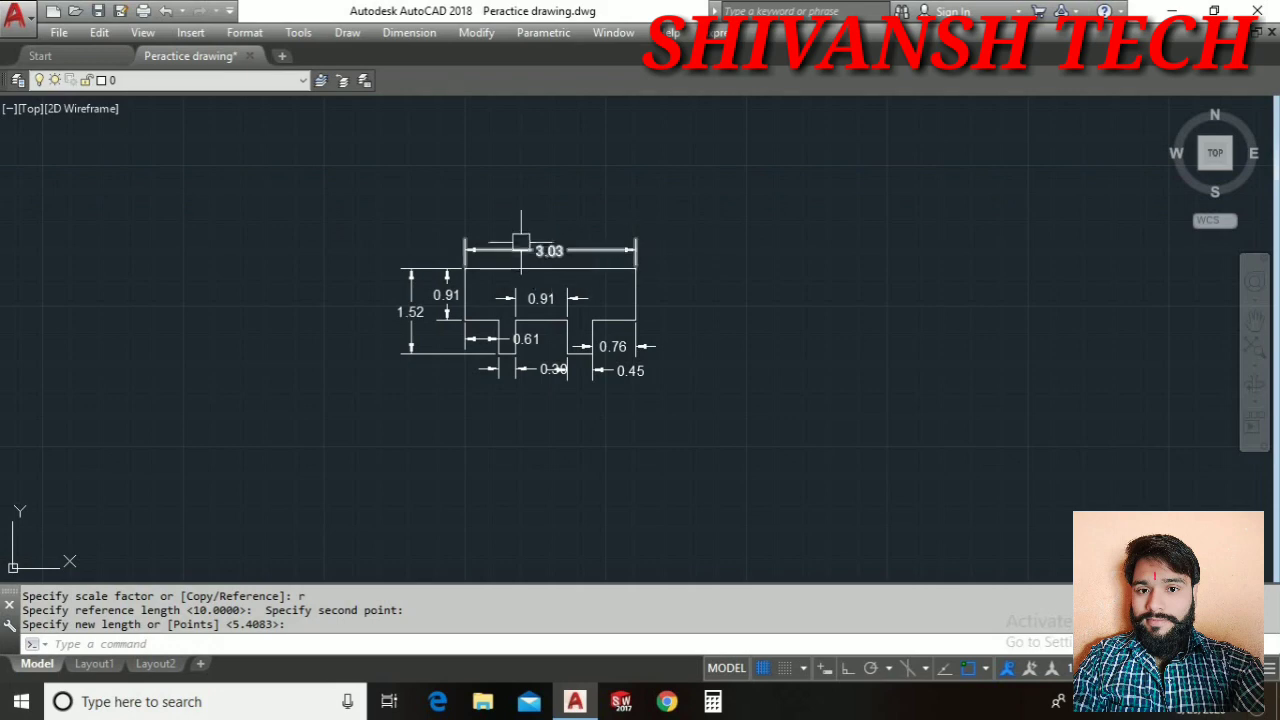
Examine the dimensions of the profile reduced with the Reference option
scroll(610, 240, up, 2)
scroll(527, 261, up, 3)
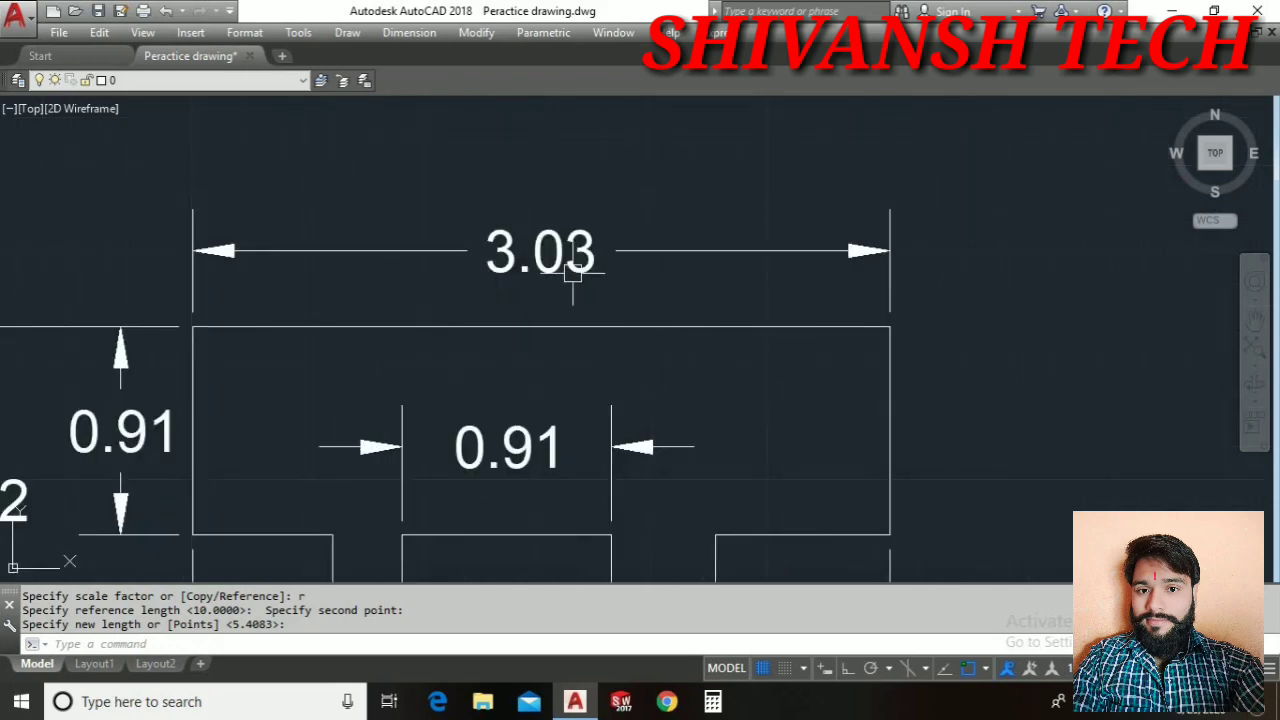
scroll(571, 263, down, 4)
mouse_move(631, 274)
middle_down()
mouse_move(623, 211)
mouse_move(663, 248)
middle_up()
scroll(623, 211, up, 1)
scroll(666, 213, up, 2)
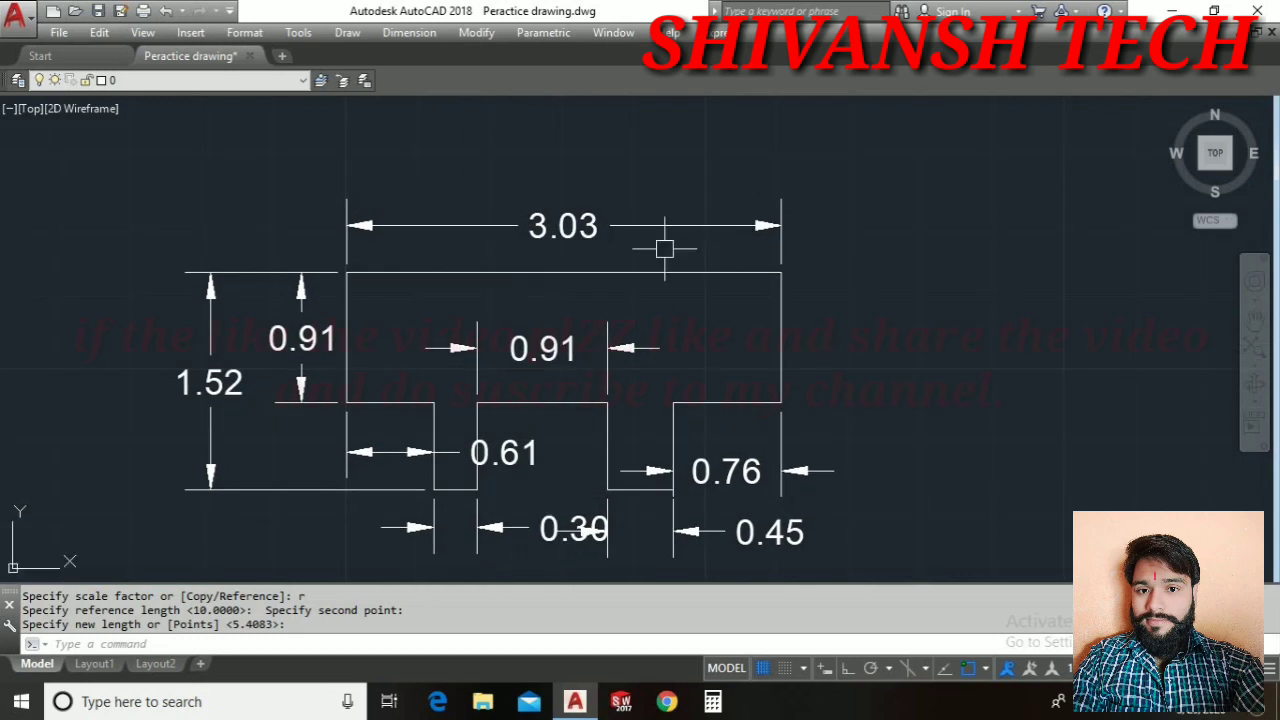